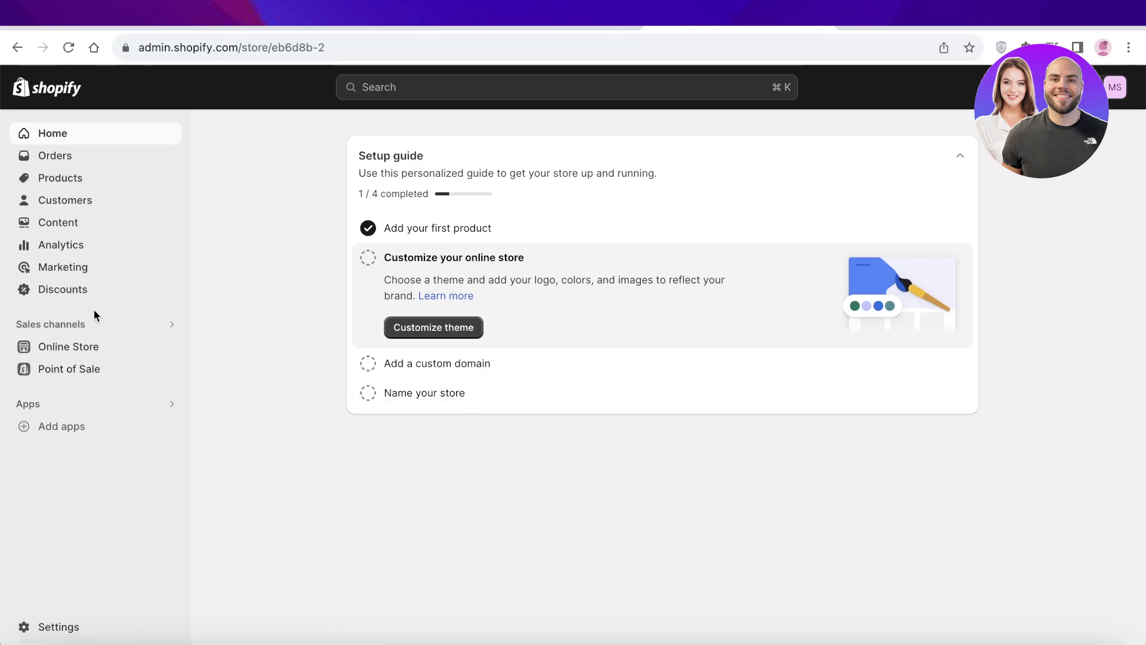
Add one Sample Tshirt to the cart from the live storefront using Buy it now.
left_click(168, 358)
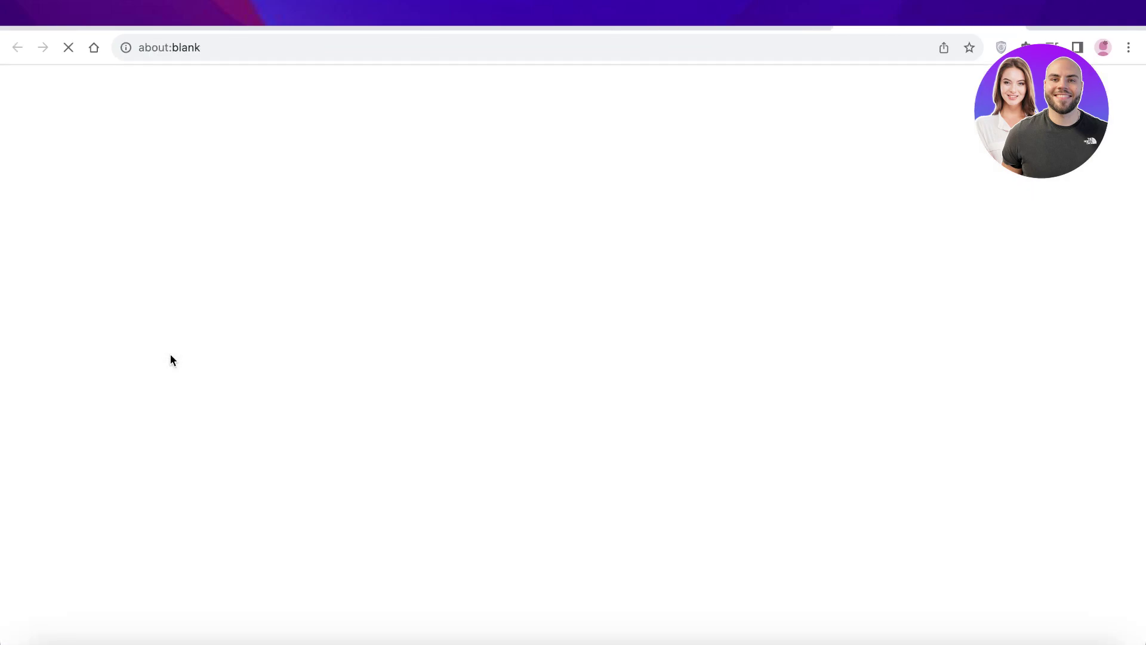
scroll(330, 320, "down", 5)
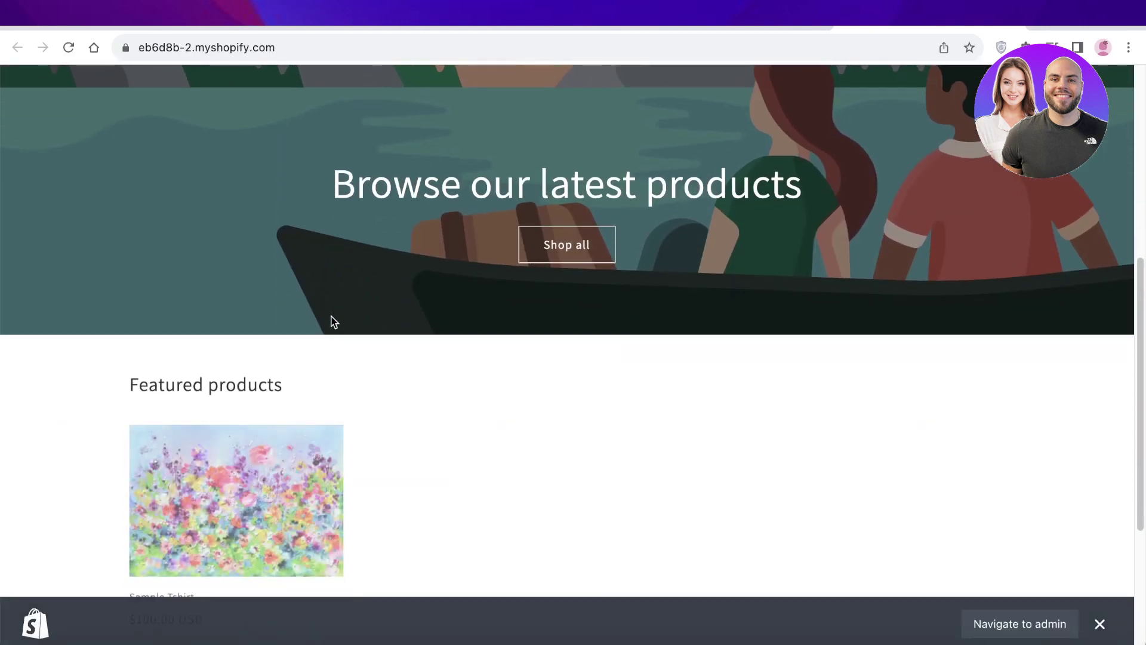
scroll(317, 379, "down", 3)
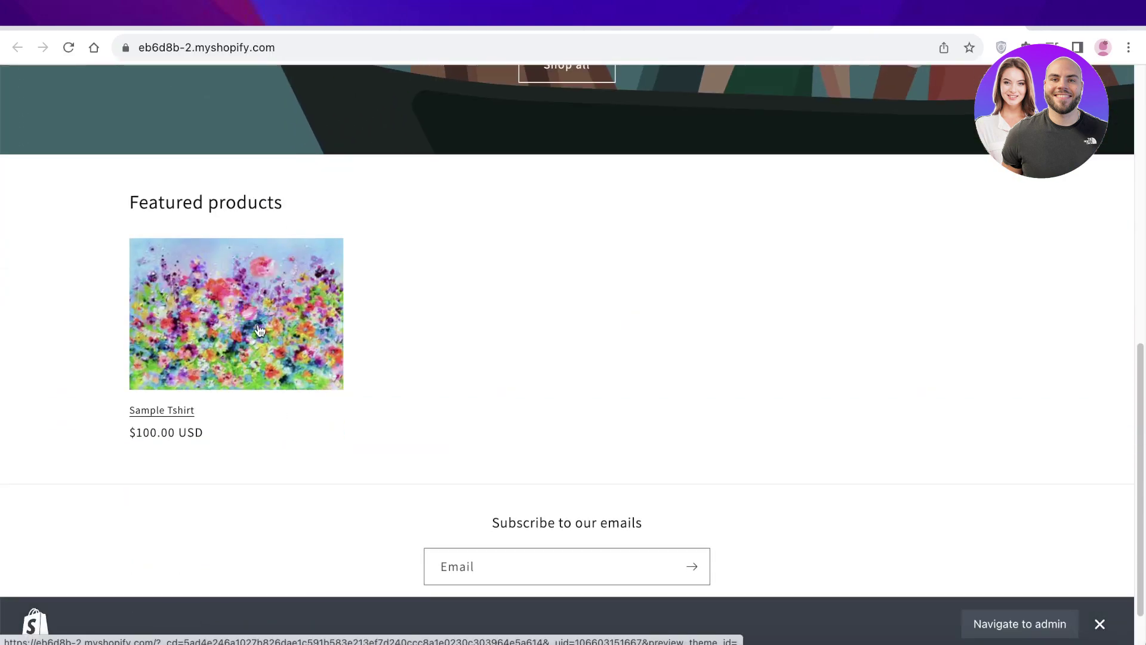
left_click(227, 331)
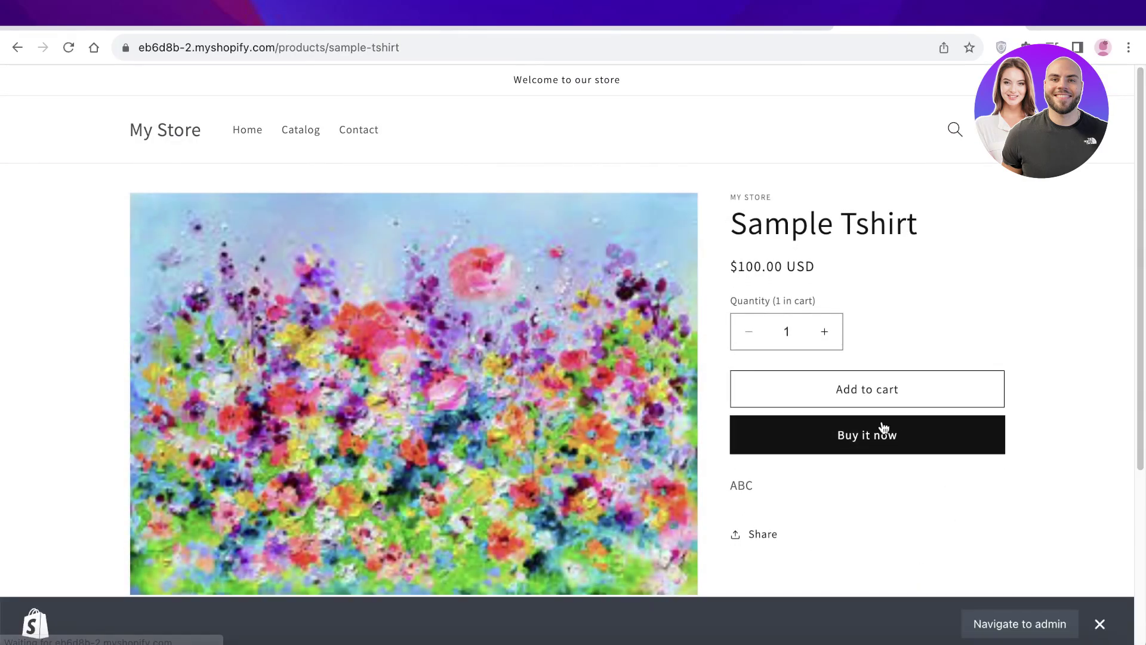
left_click(824, 426)
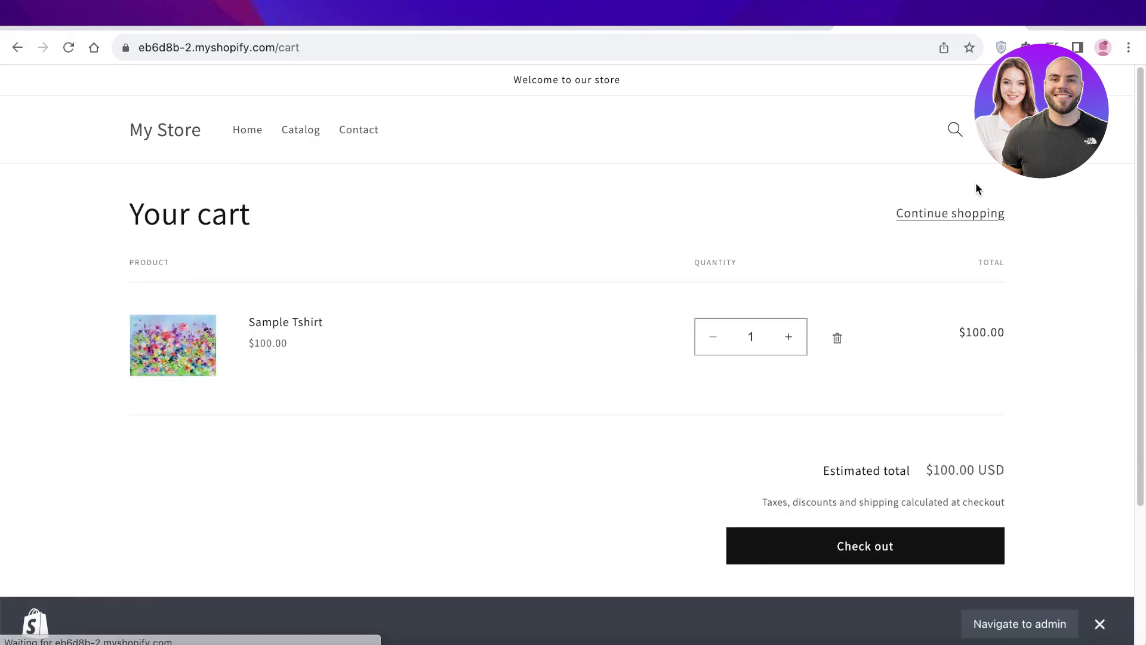
scroll(915, 364, "down", 3)
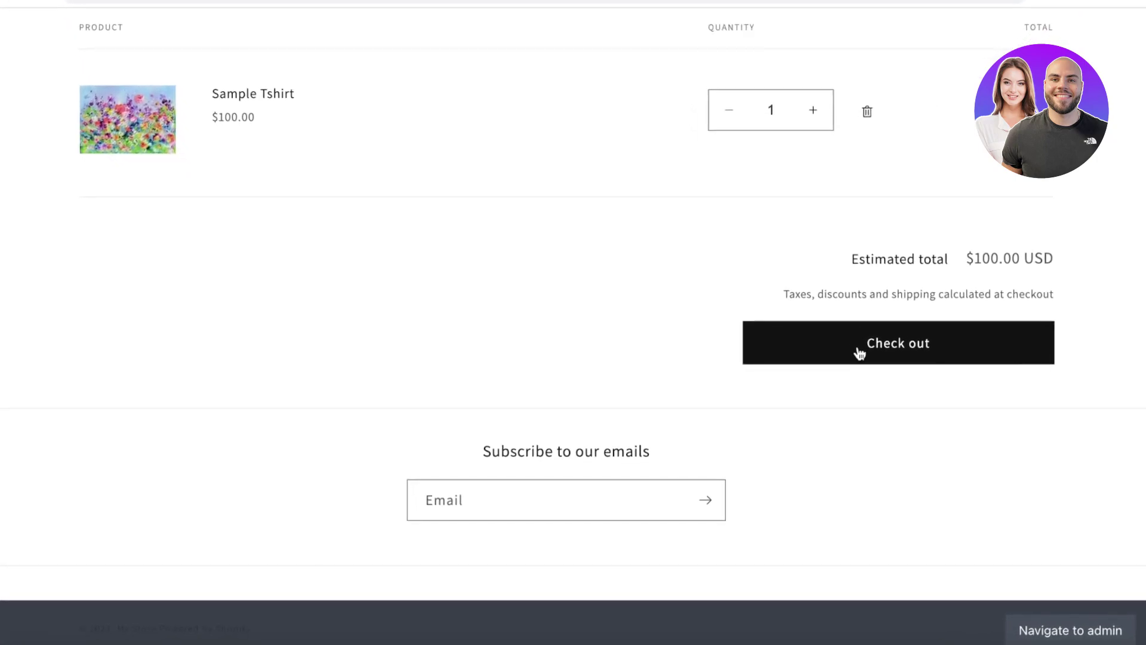
Go to checkout and review the $16 estimated taxes and the empty payment section.
left_click(848, 351)
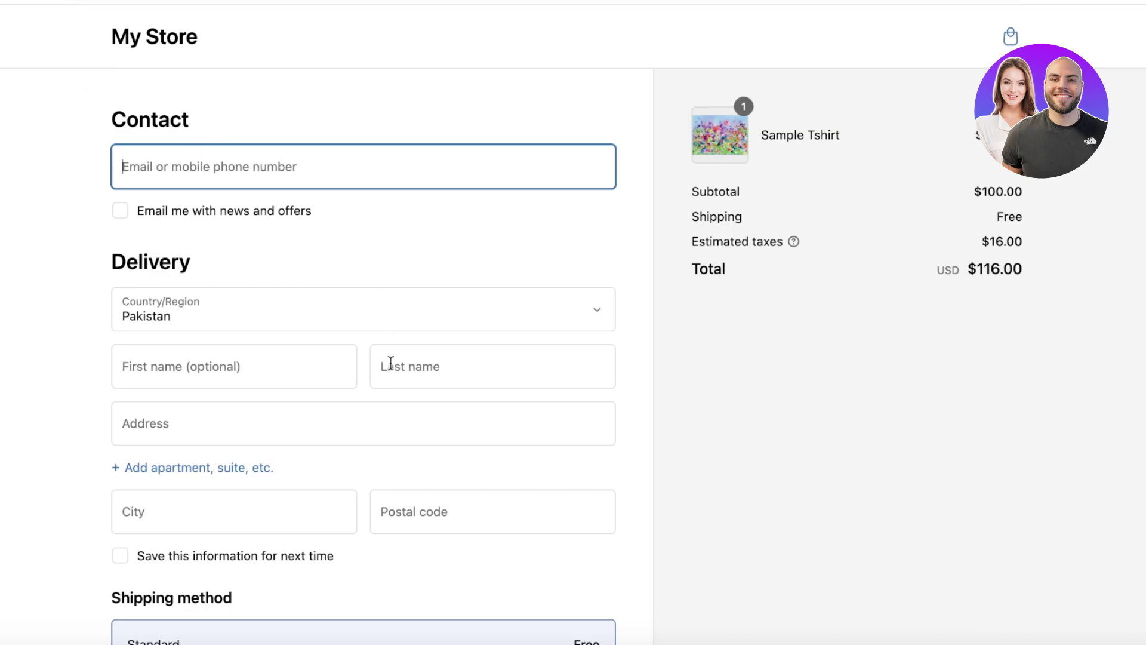
scroll(573, 409, "down", 6)
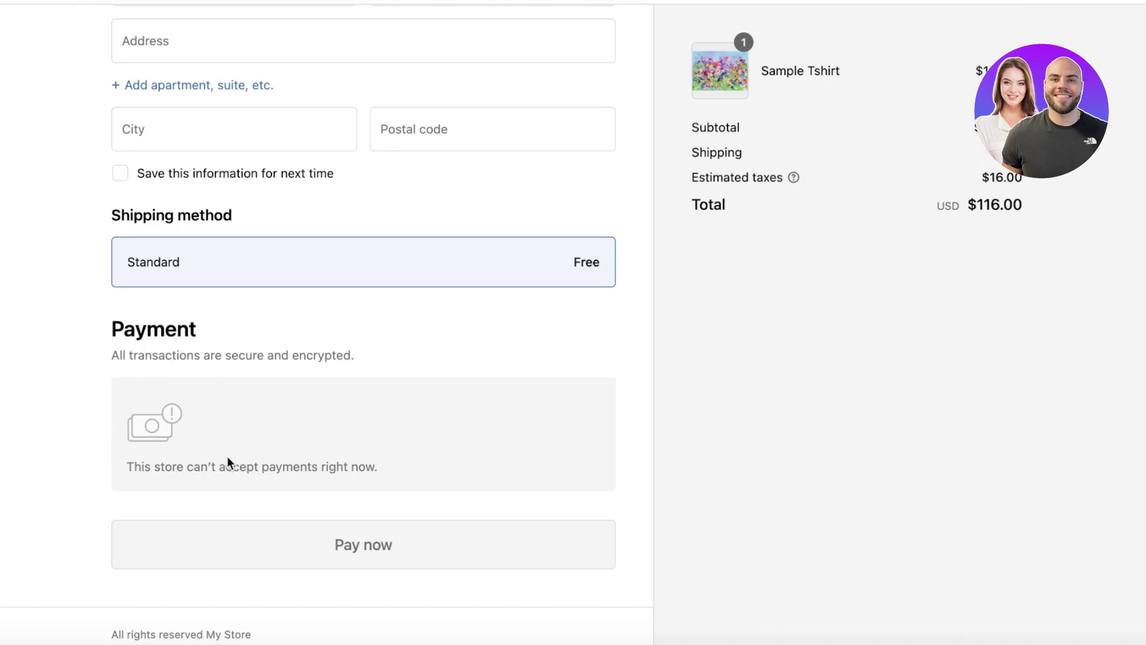
left_click_drag(691, 176, 784, 176)
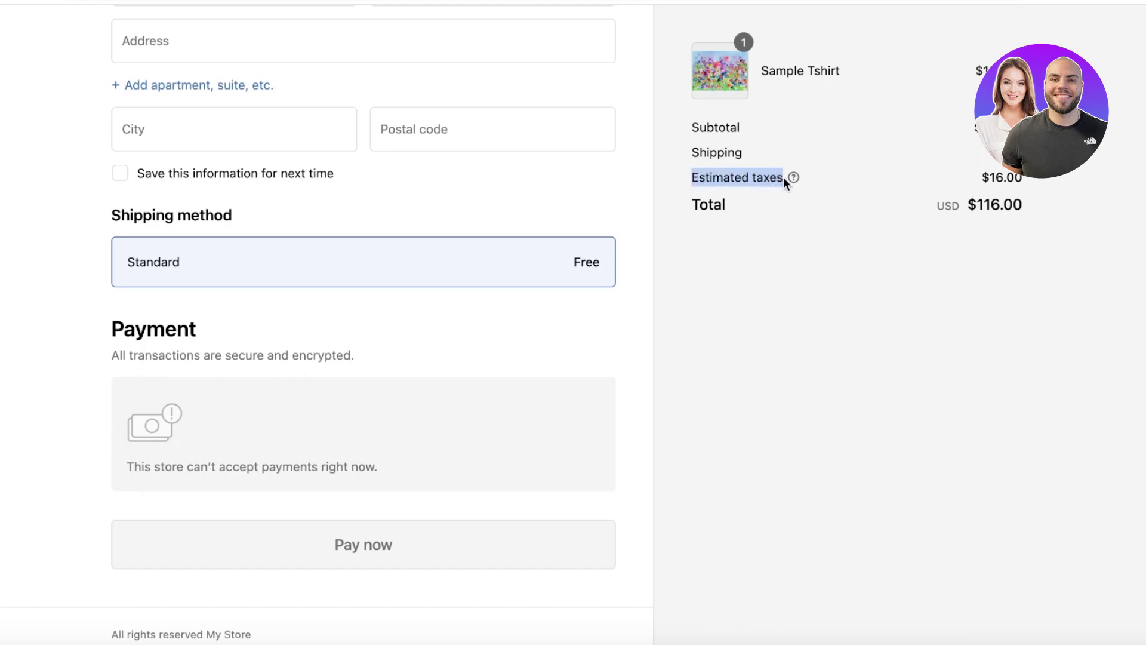
left_click(735, 252)
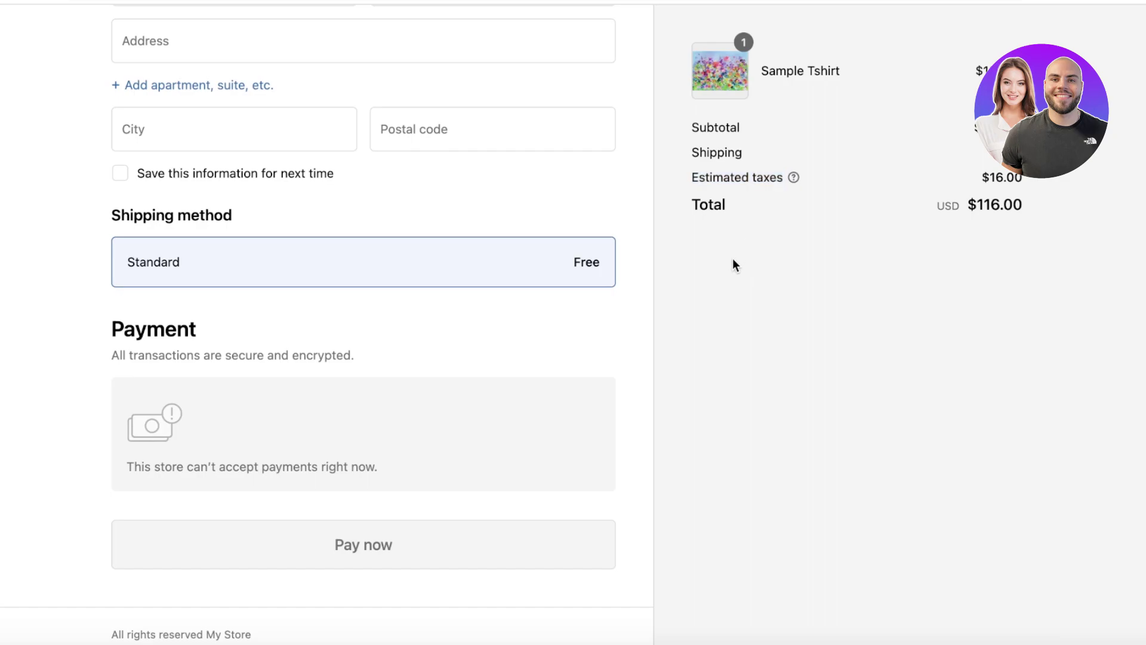
scroll(733, 253, "up", 6)
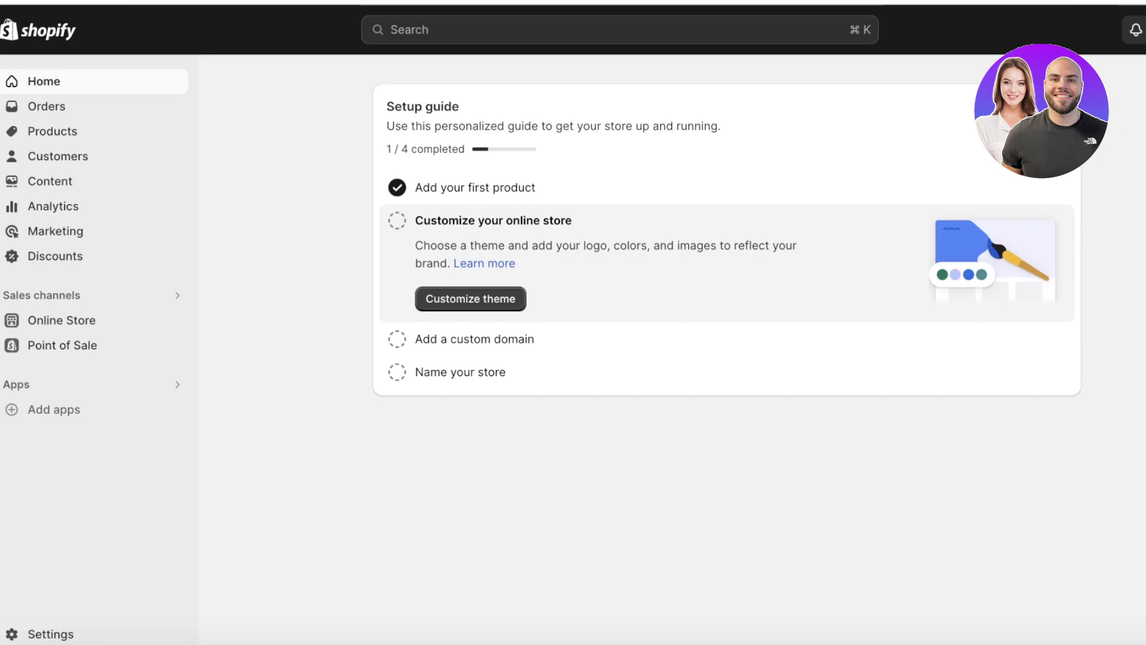
left_click(75, 629)
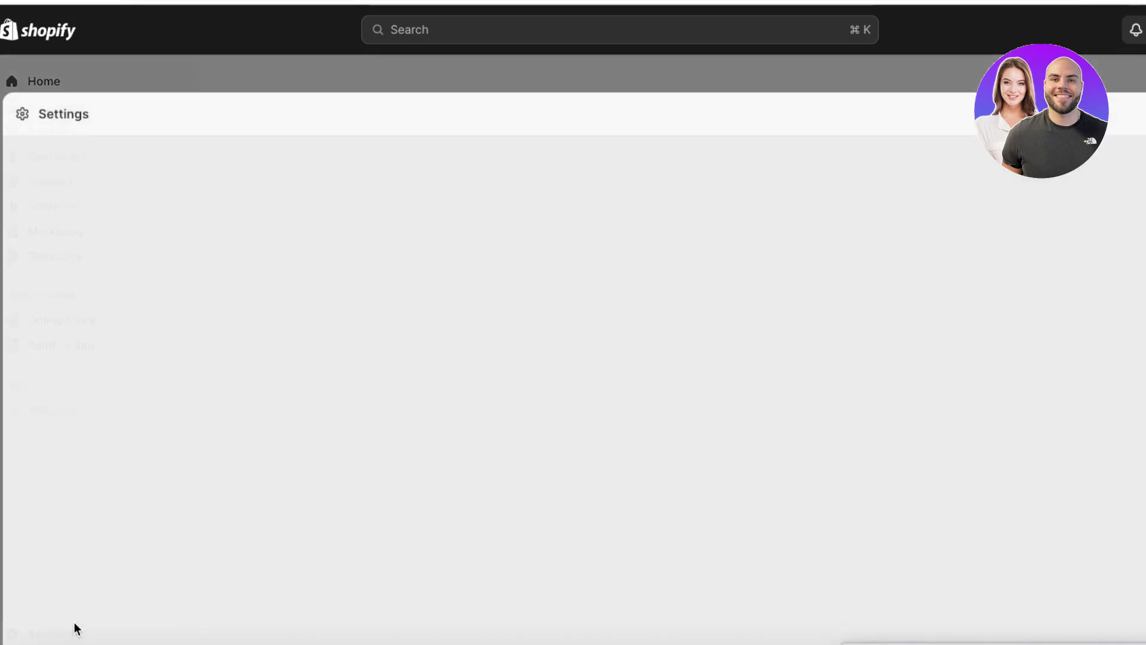
left_click(1132, 106)
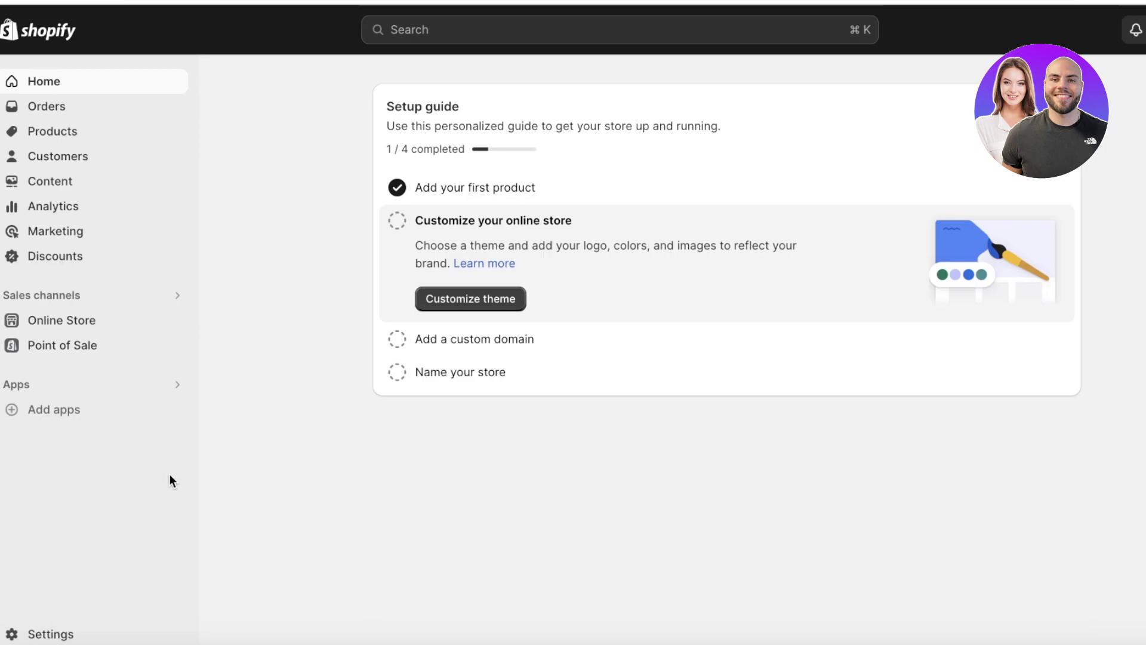
Open Settings › Checkout, leave the checkout theme editor, and return to the contact method options.
left_click(42, 633)
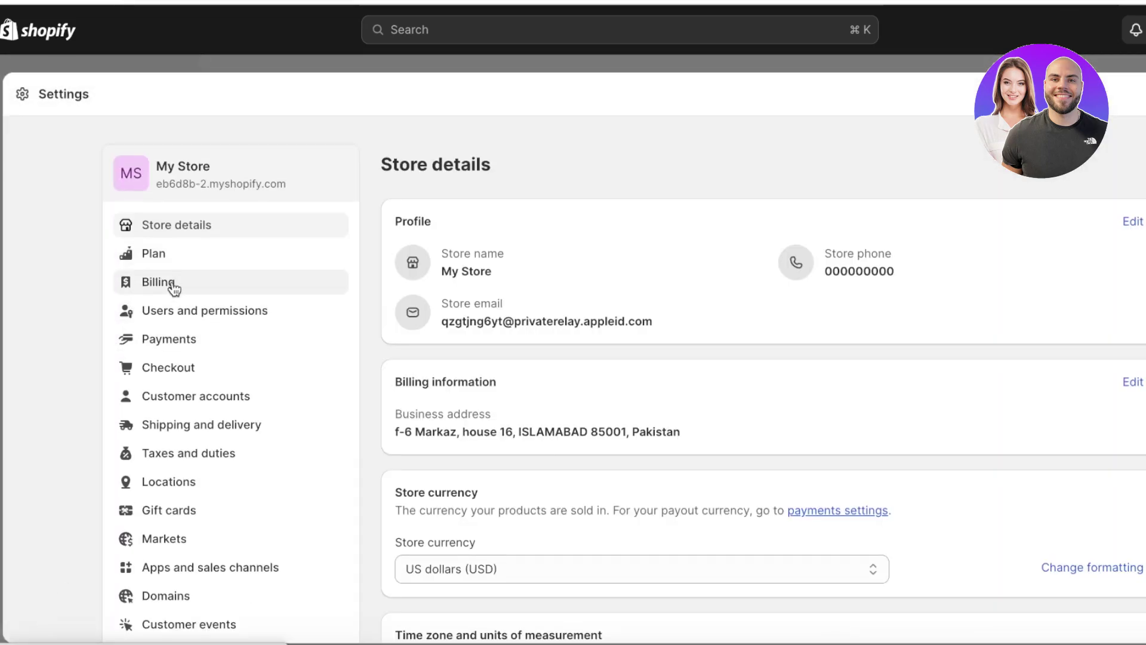
left_click(166, 371)
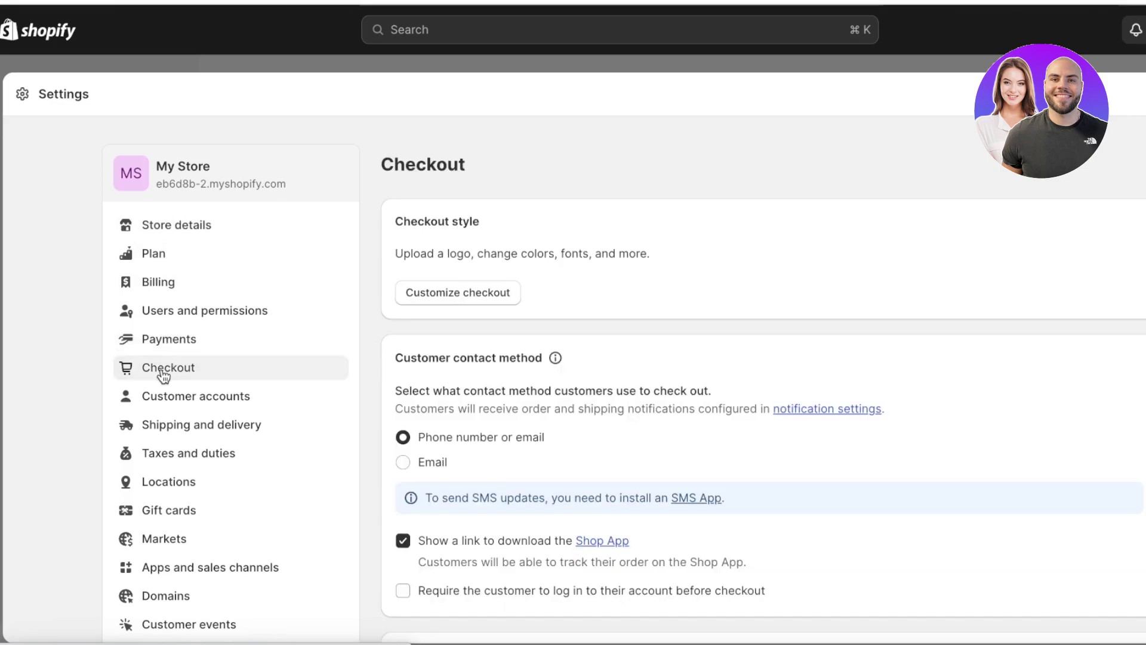
scroll(531, 559, "down", 1)
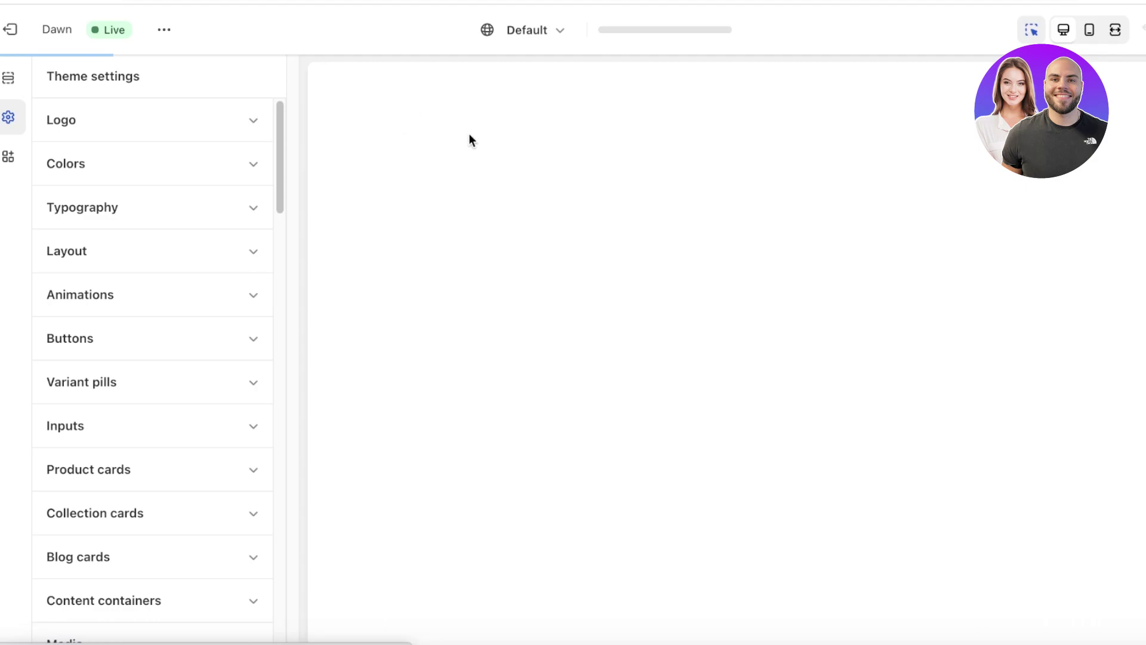
left_click(27, 29)
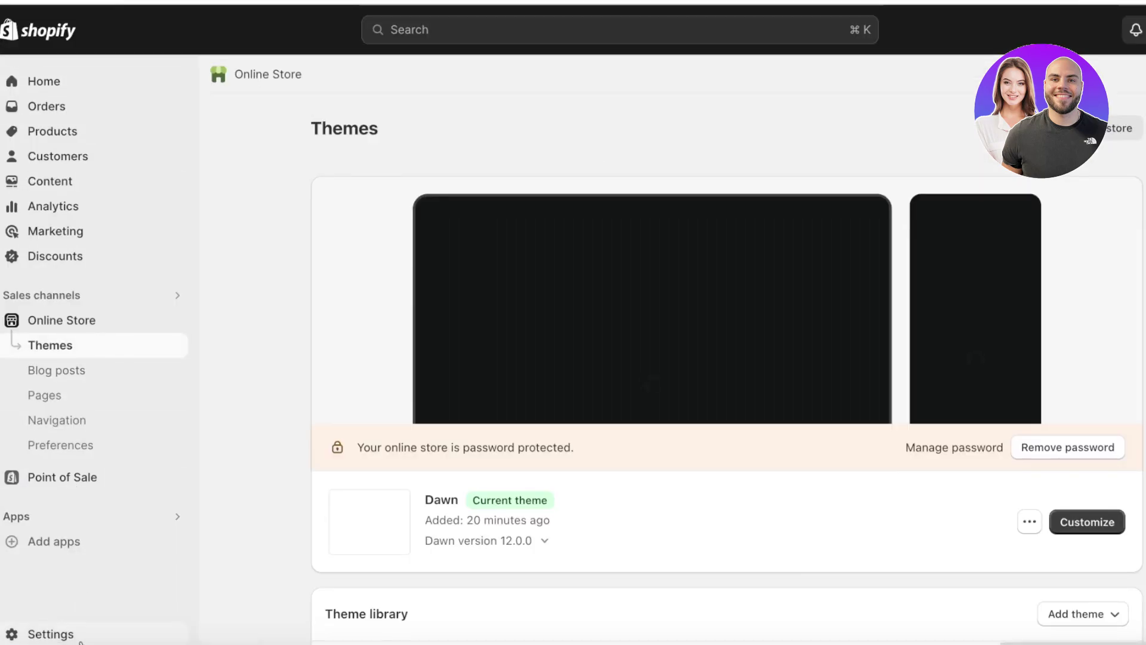
left_click(80, 637)
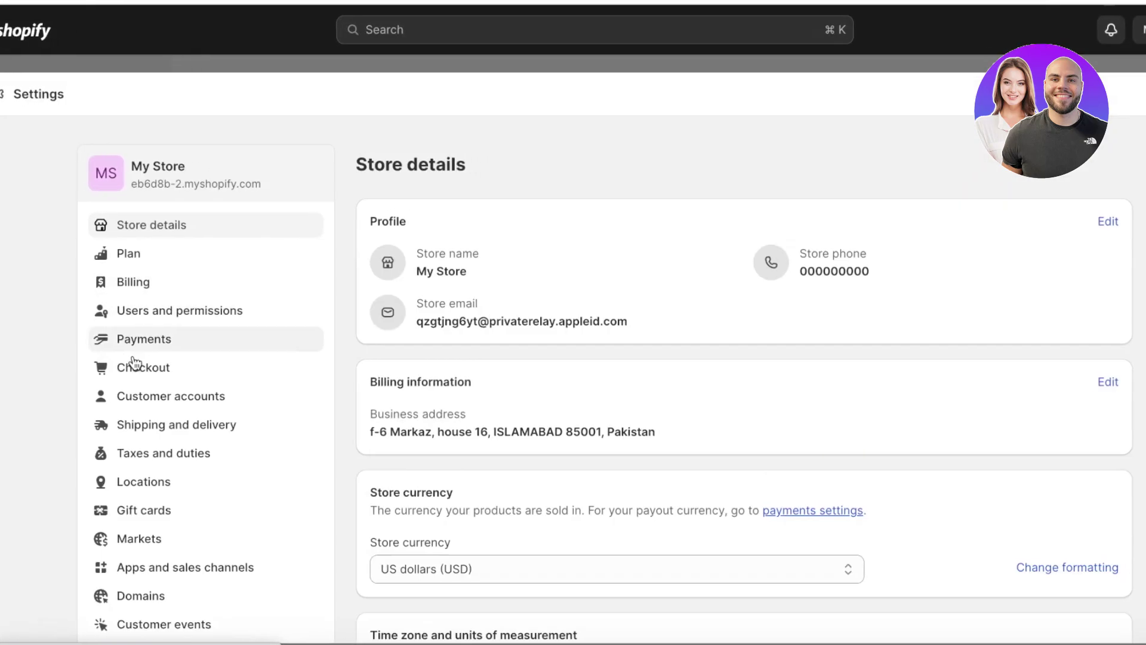
left_click(119, 366)
scroll(665, 307, "down", 4)
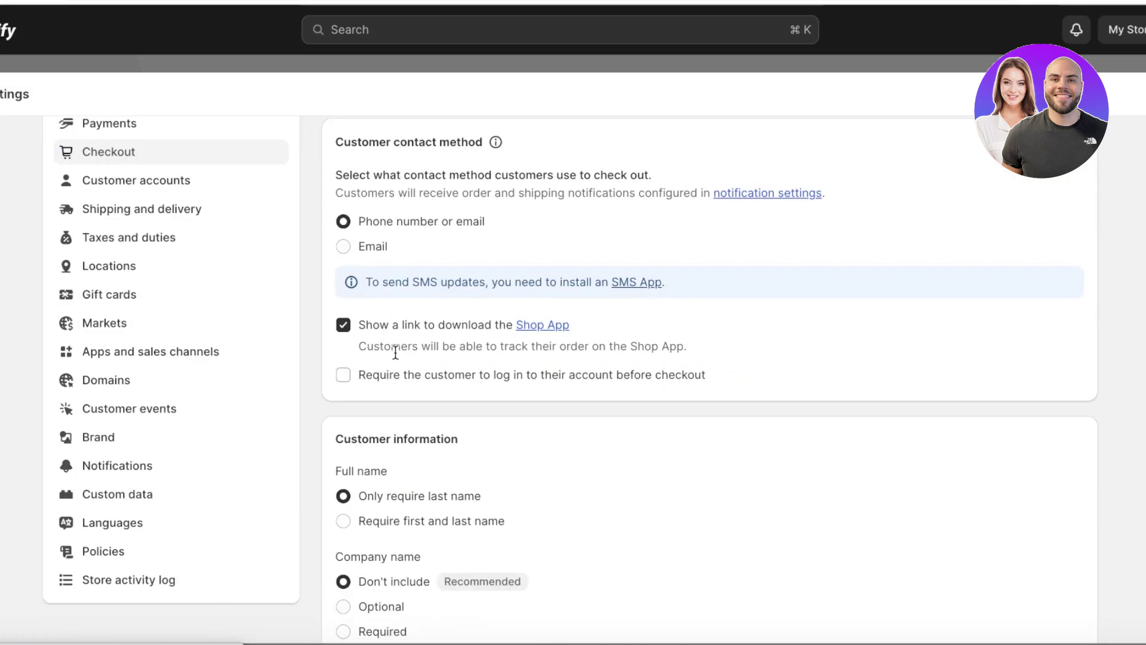
Choose Email as the contact method, keep login optional, and make Address line 2 required.
left_click(377, 247)
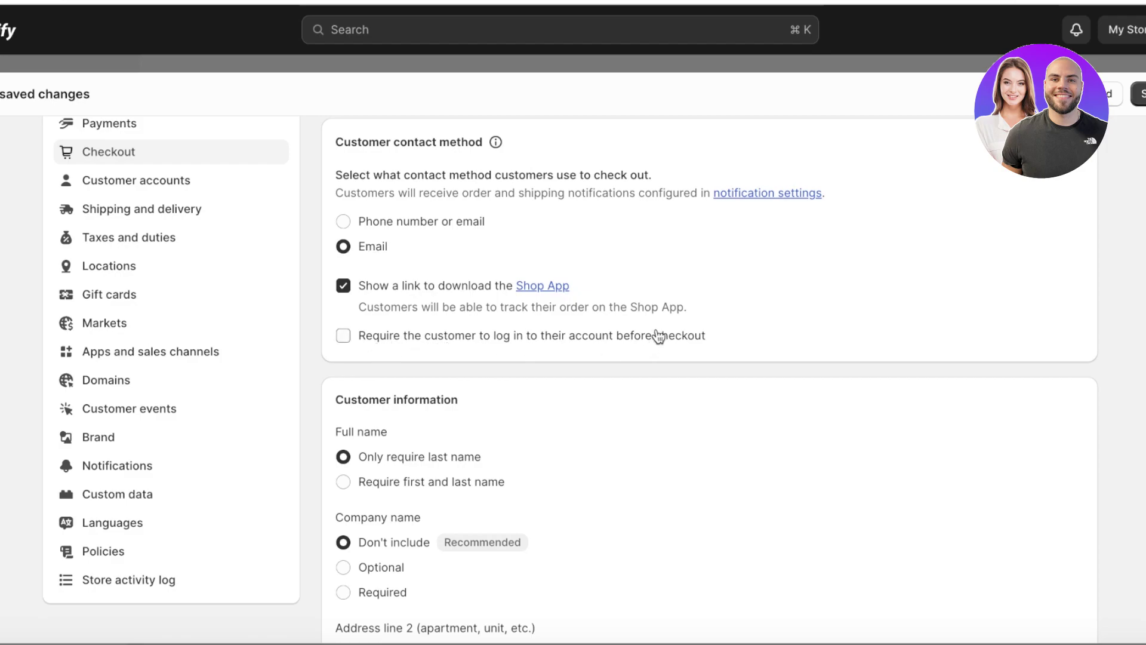
left_click(623, 340)
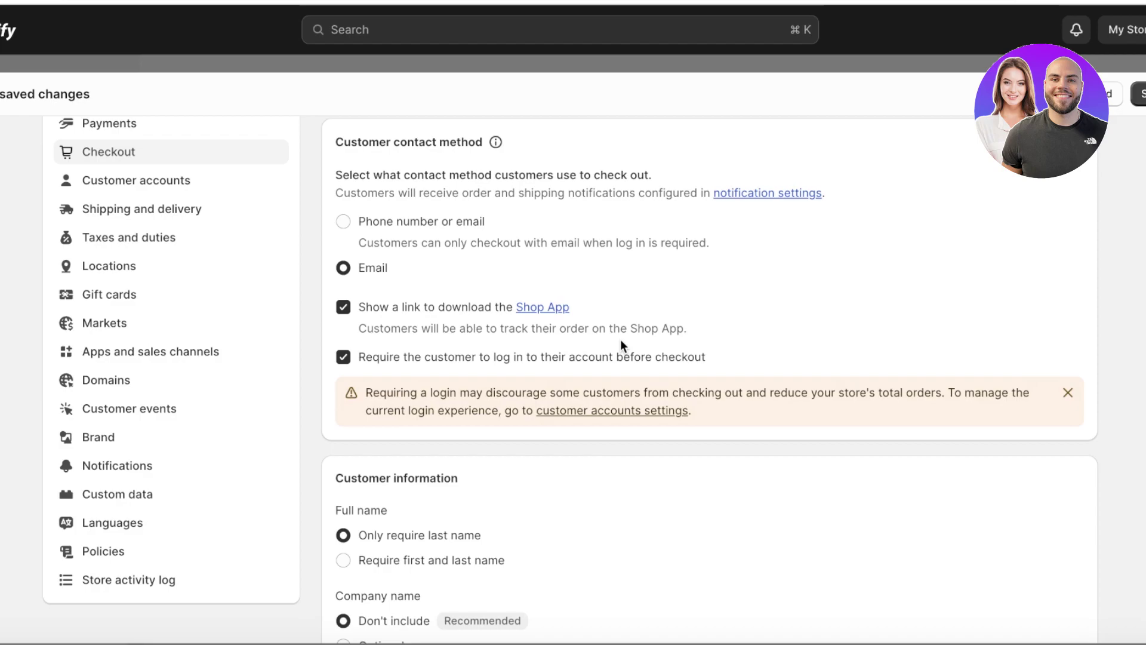
left_click(345, 357)
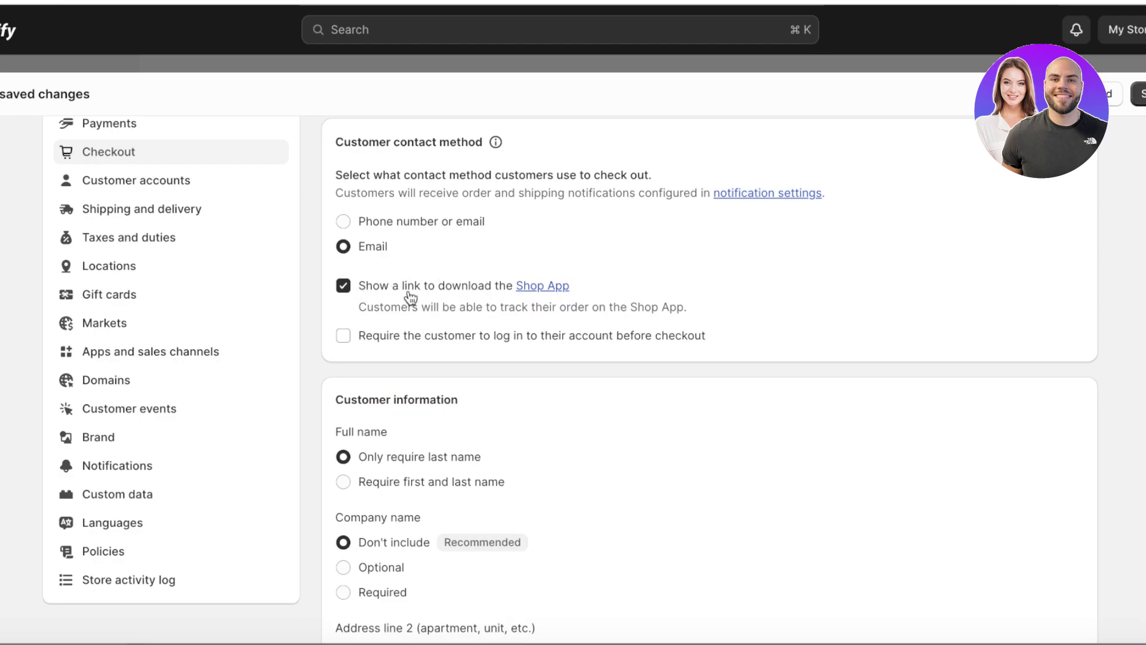
scroll(690, 306, "down", 3)
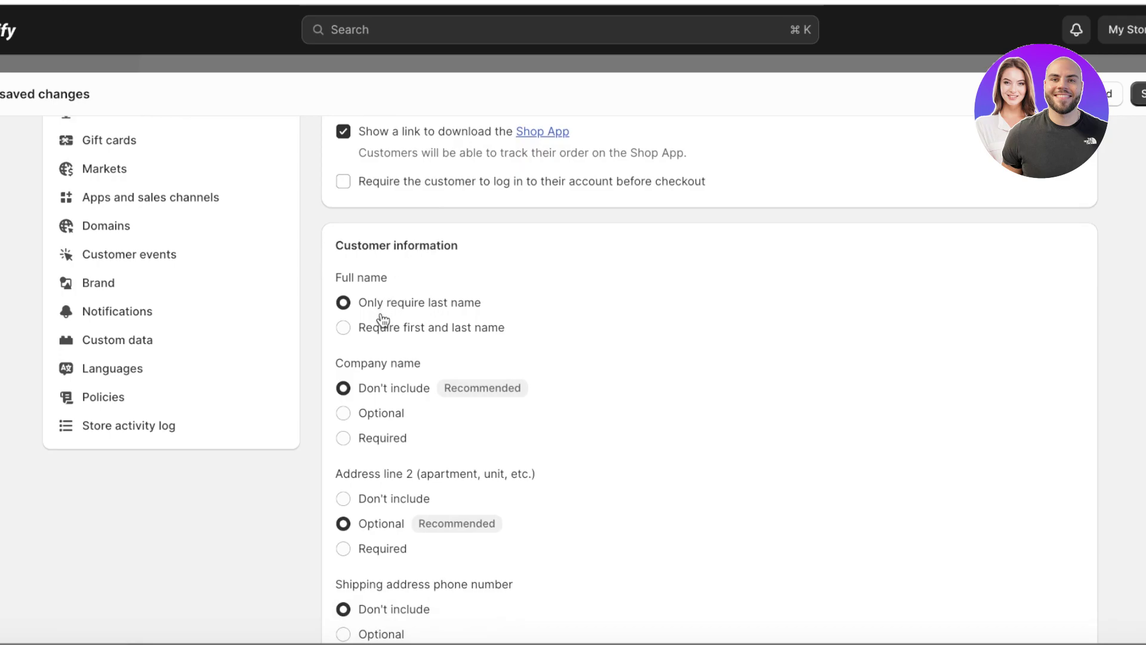
scroll(384, 315, "down", 3)
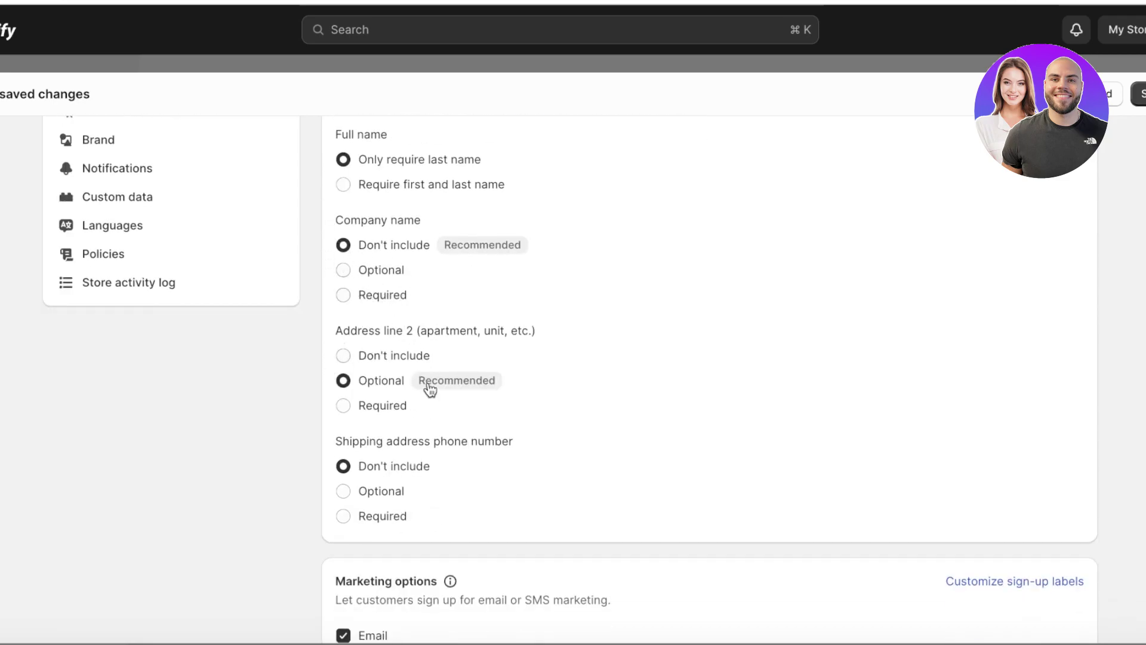
left_click(356, 406)
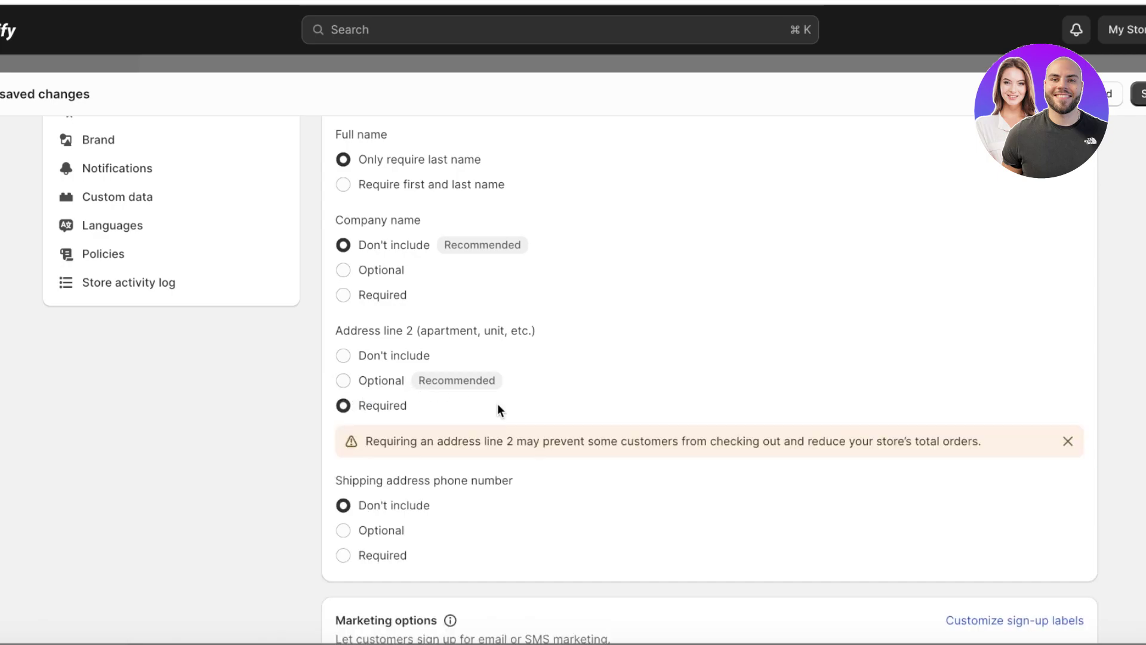
Set the shipping address phone number to Required.
scroll(624, 405, "down", 7)
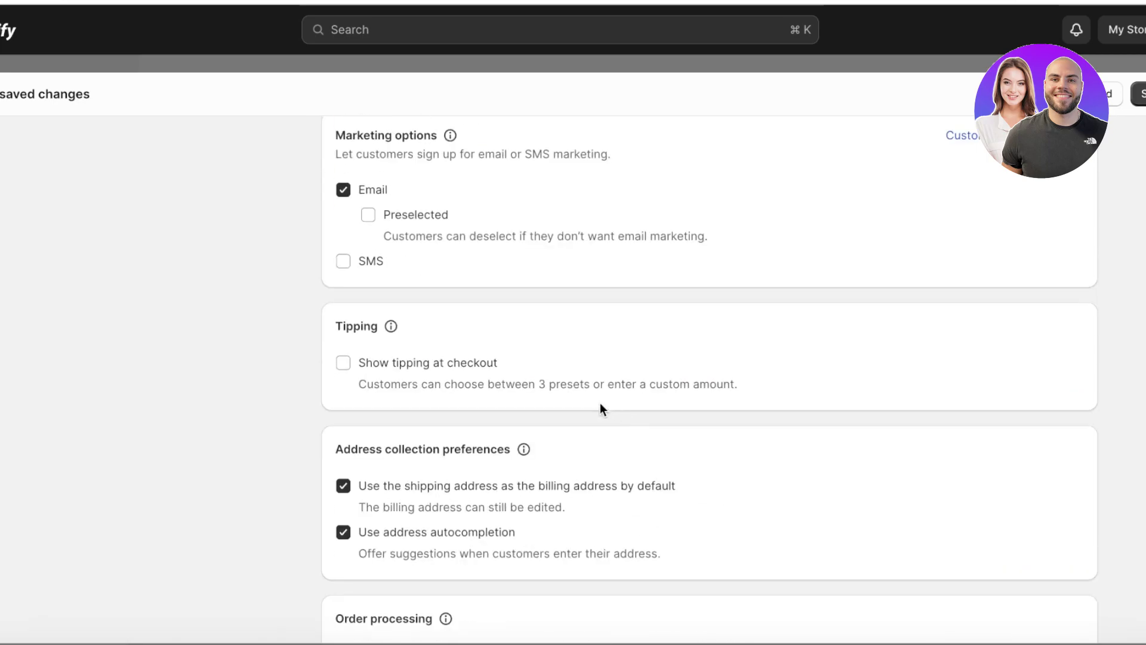
scroll(600, 402, "up", 3)
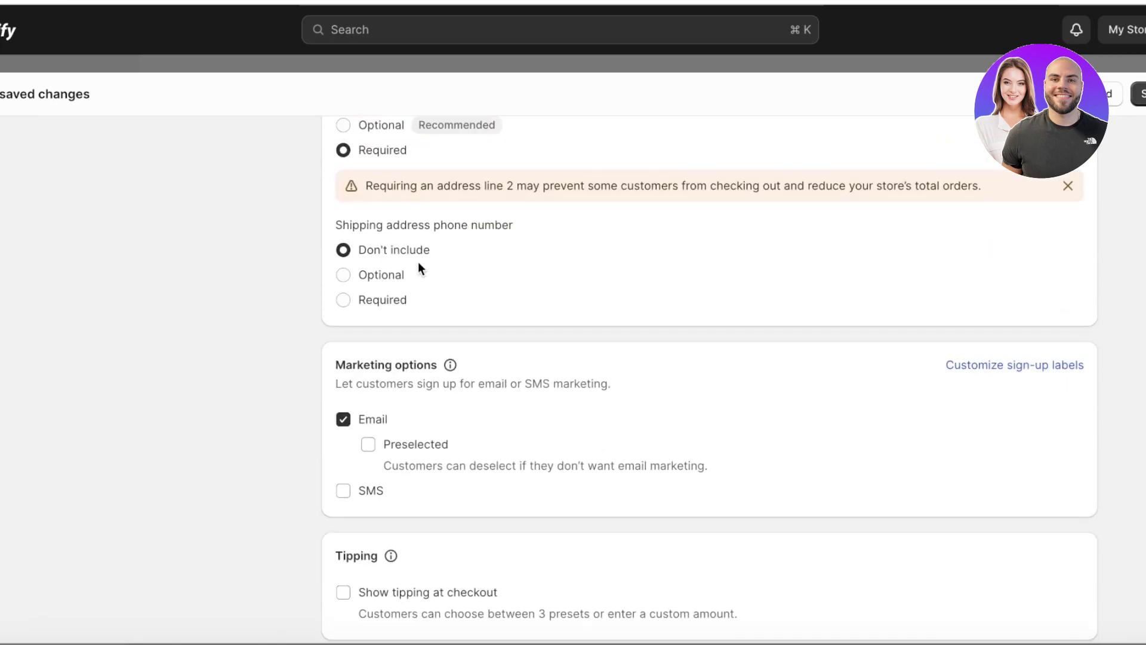
left_click(343, 300)
scroll(332, 295, "up", 3)
scroll(472, 335, "up", 3)
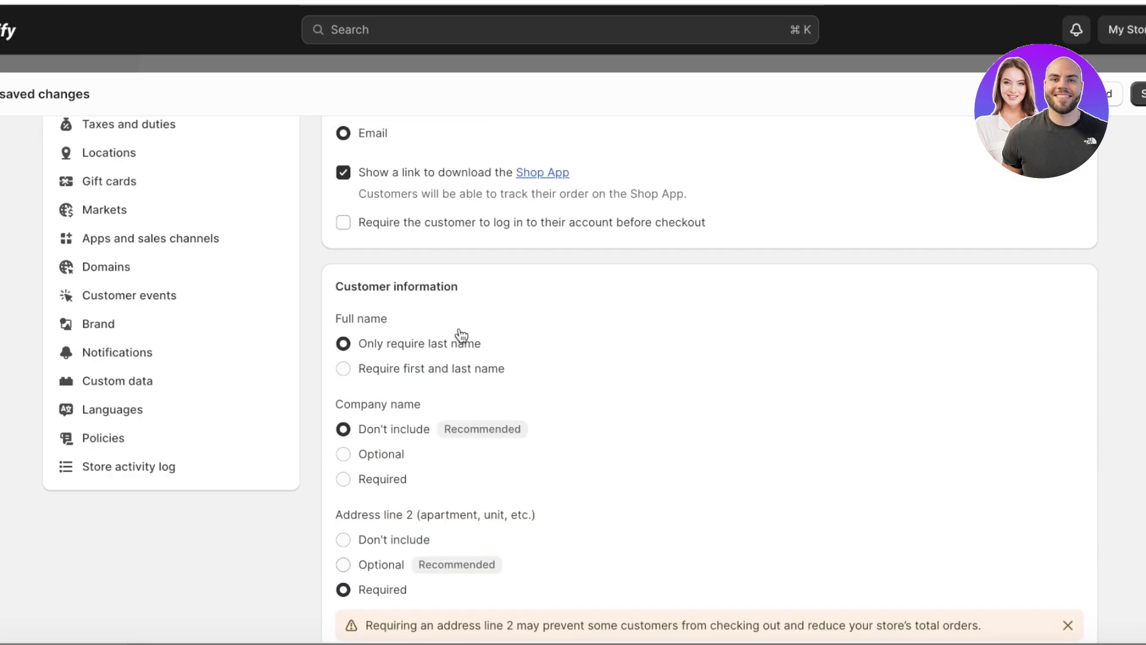
scroll(417, 279, "down", 10)
scroll(331, 220, "up", 3)
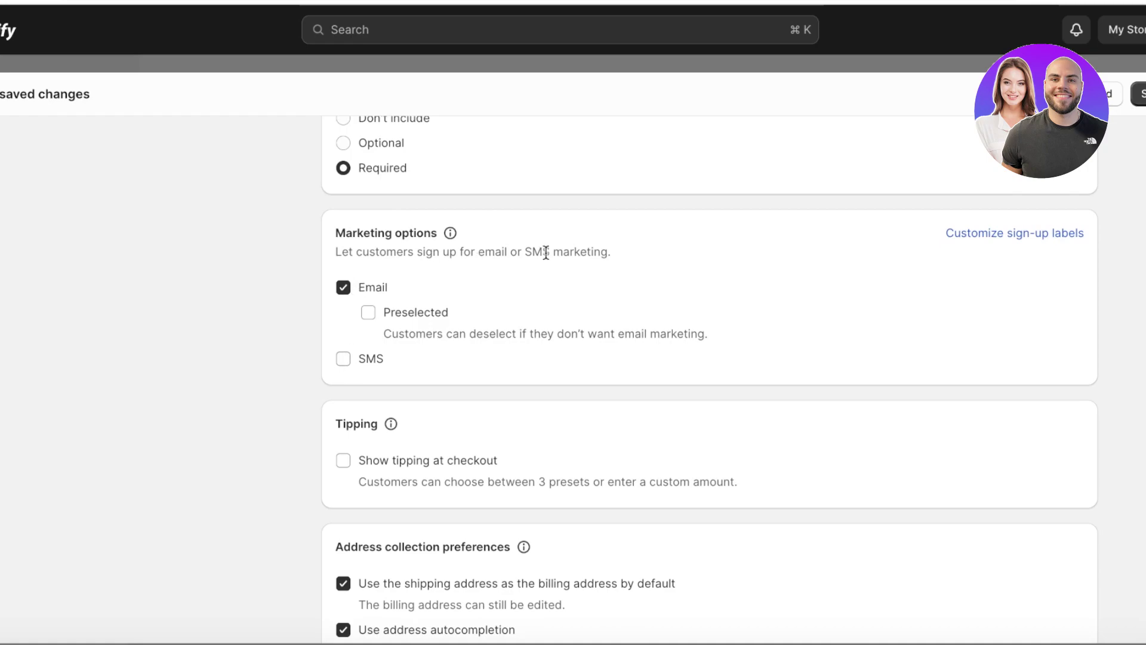
Tick Preselected for email marketing sign-up under Marketing options.
left_click(376, 313)
scroll(412, 326, "down", 8)
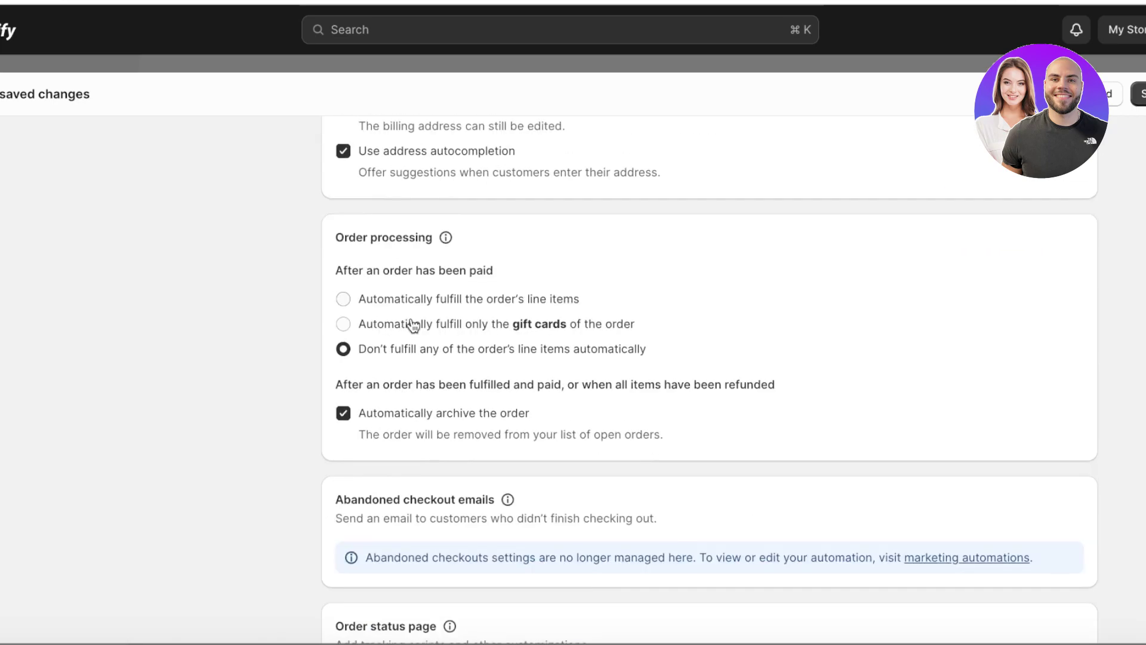
scroll(266, 233, "up", 4)
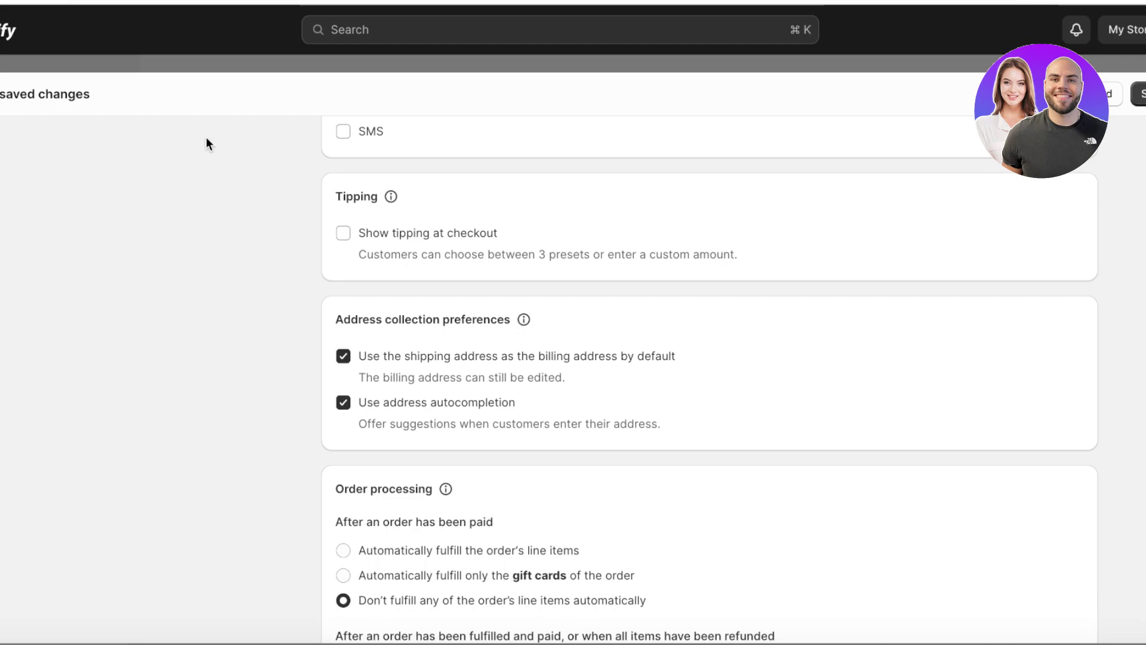
scroll(257, 205, "down", 3)
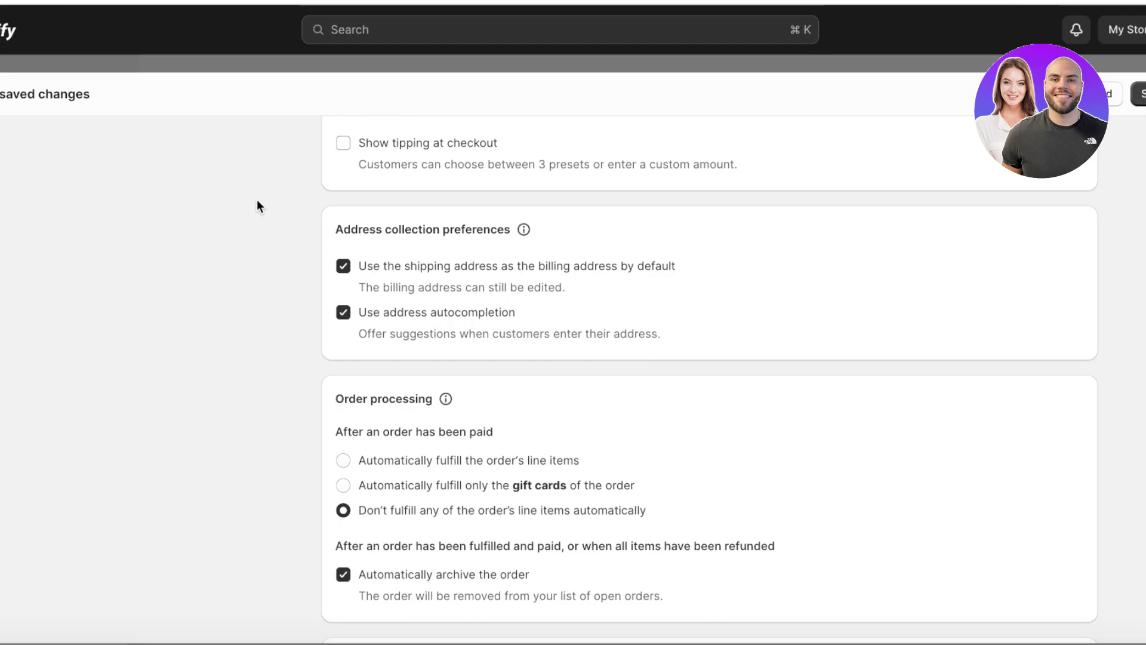
scroll(257, 206, "down", 8)
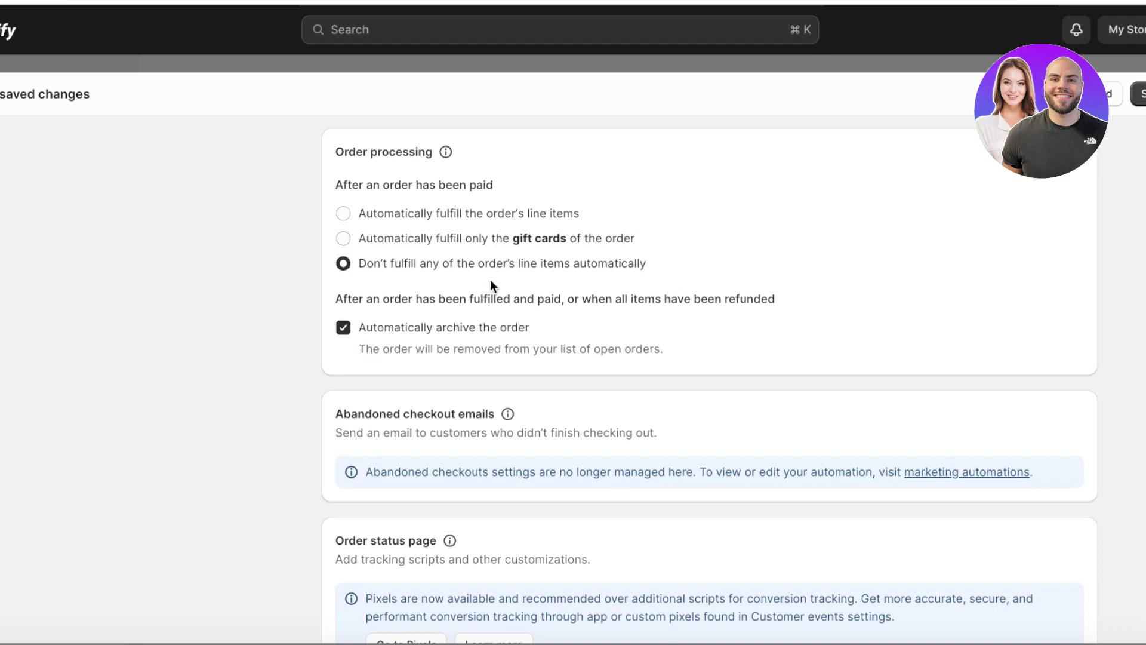
scroll(486, 282, "down", 5)
scroll(430, 259, "up", 9)
scroll(430, 259, "down", 3)
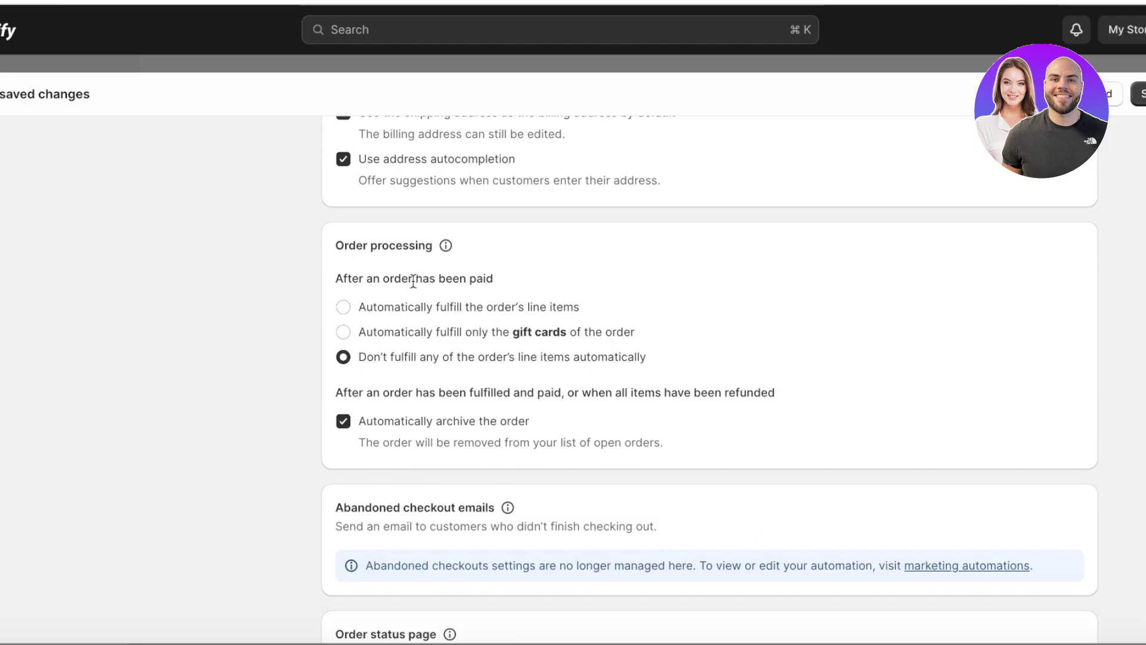
Auto-fulfill paid orders' line items with shipment notifications, leaving high-risk orders excluded.
left_click(343, 307)
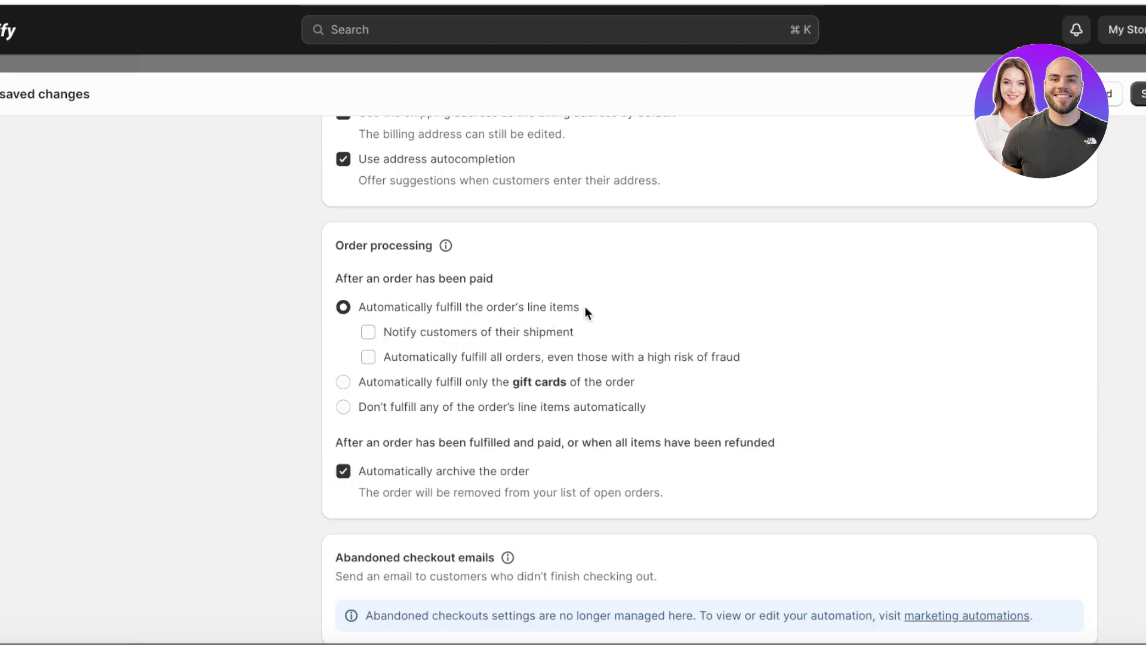
left_click(458, 365)
left_click(454, 360)
left_click_drag(454, 360, 405, 331)
left_click(384, 334)
left_click_drag(647, 356, 770, 360)
left_click(771, 360)
scroll(657, 459, "down", 1)
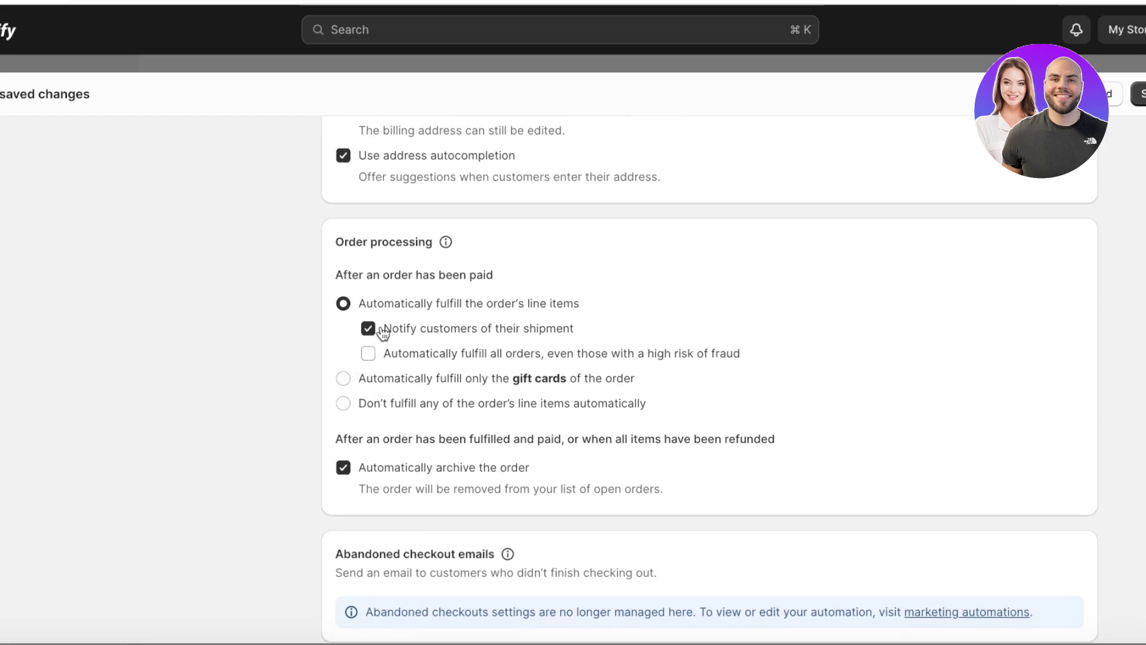
Scroll to the bottom of Checkout settings and save the changes.
scroll(508, 375, "down", 7)
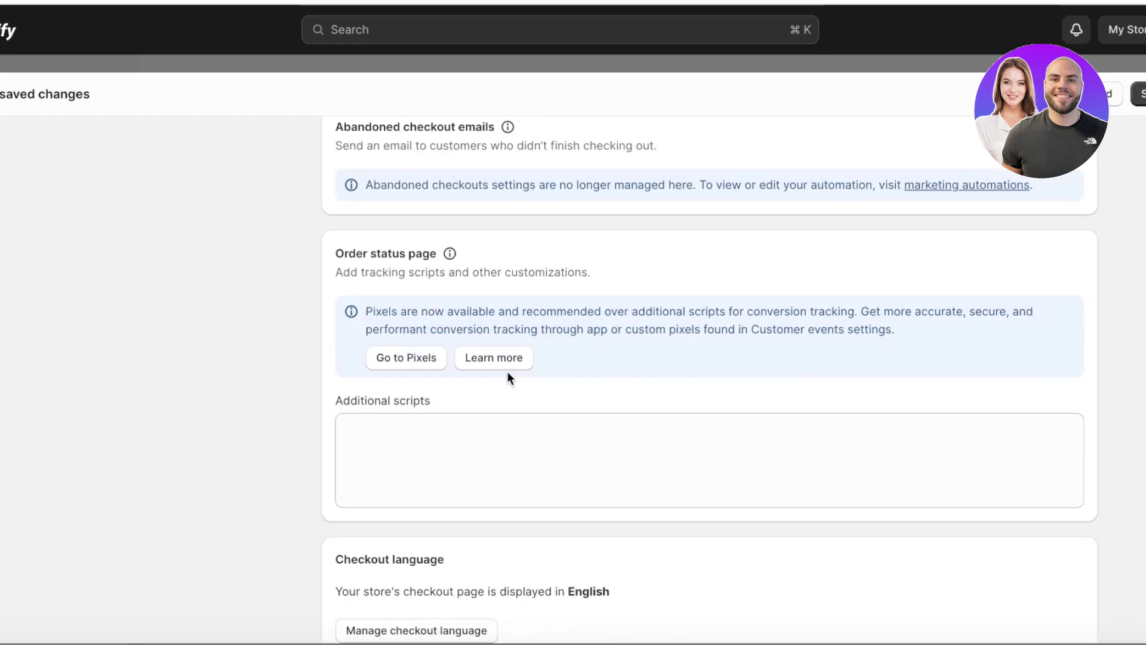
scroll(507, 371, "up", 3)
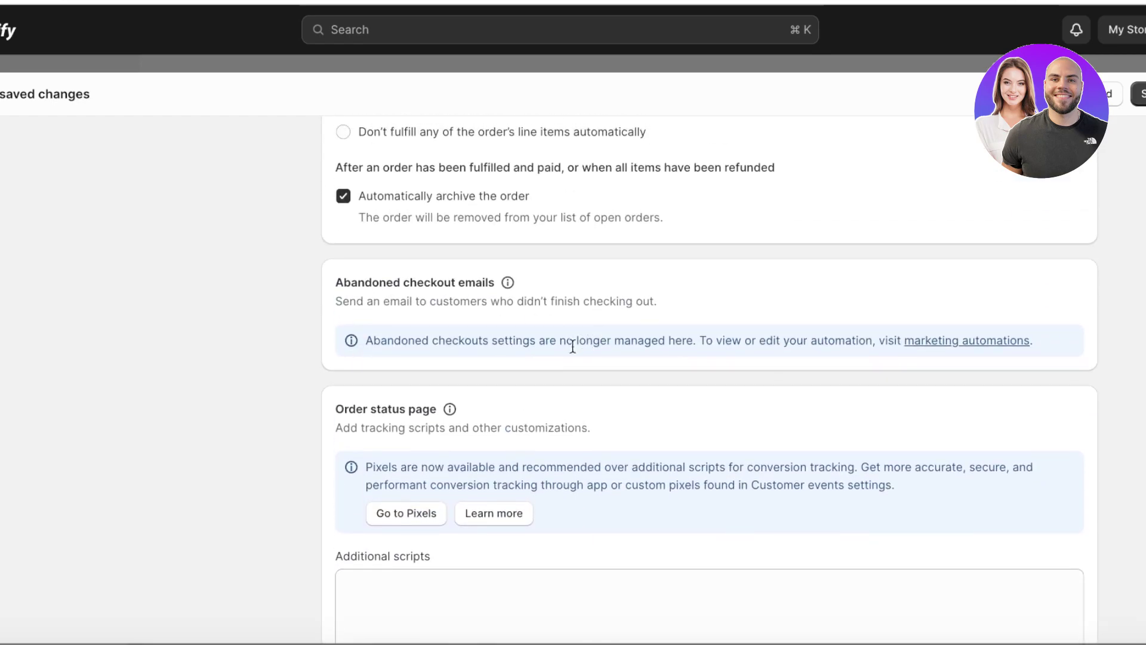
scroll(483, 376, "down", 3)
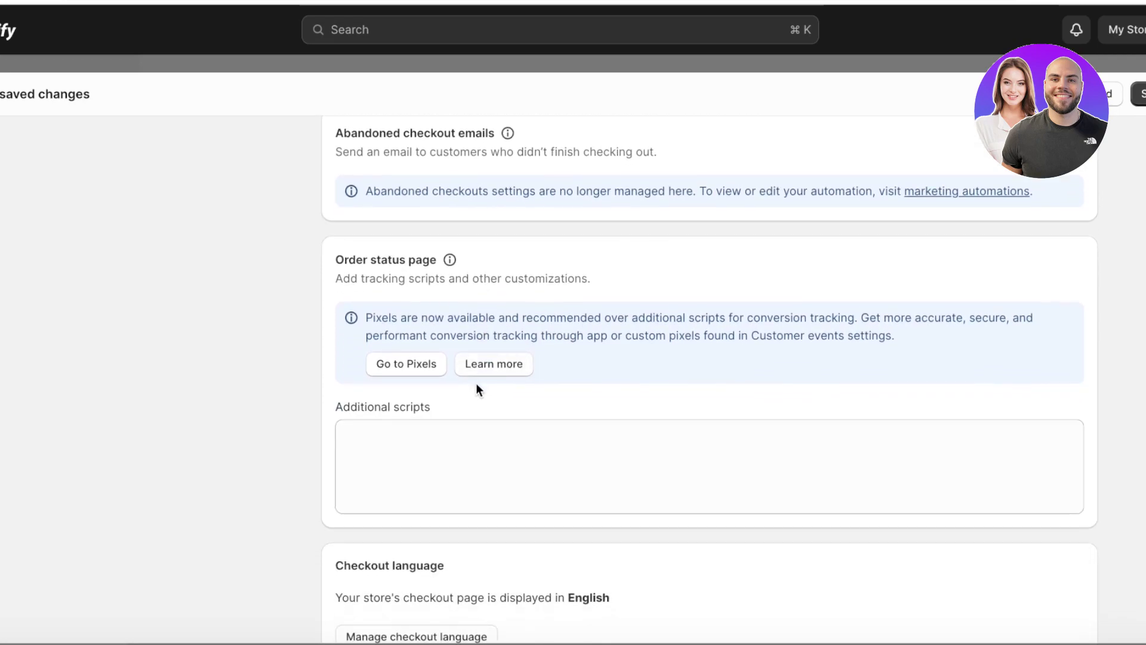
scroll(459, 392, "down", 1)
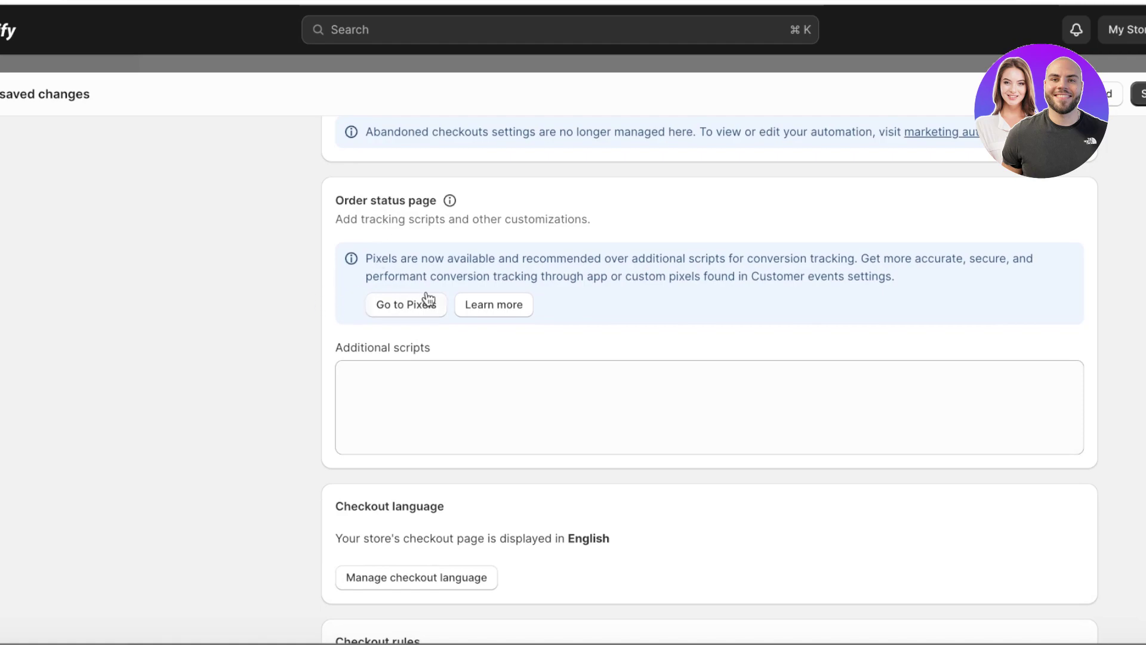
left_click(348, 399)
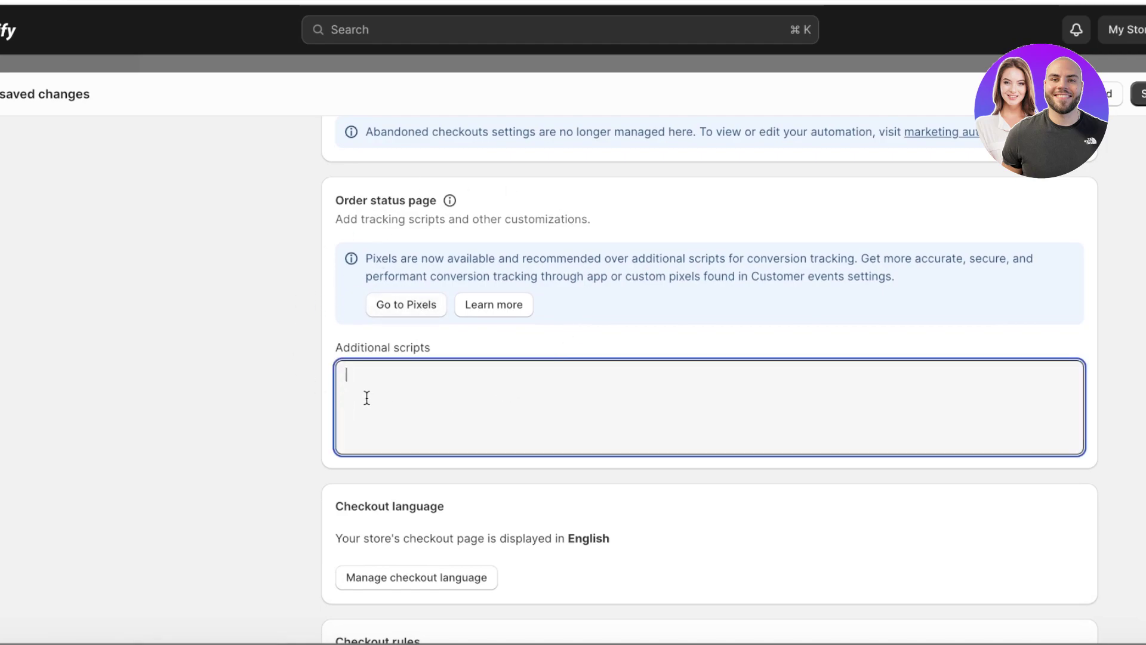
scroll(157, 473, "down", 4)
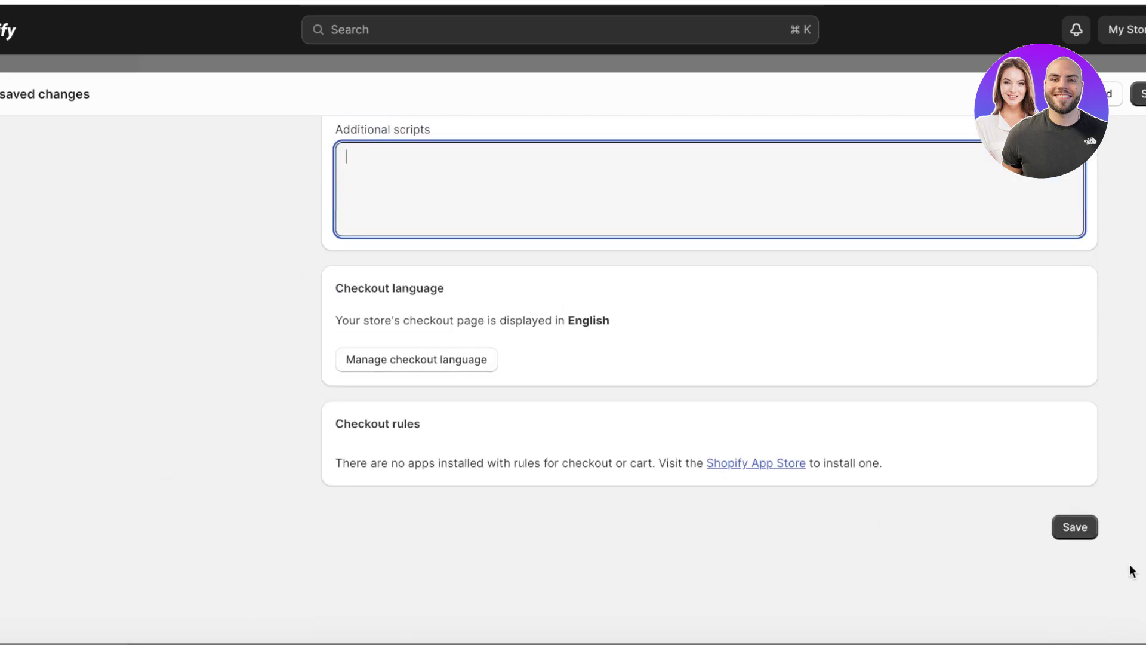
left_click(1096, 529)
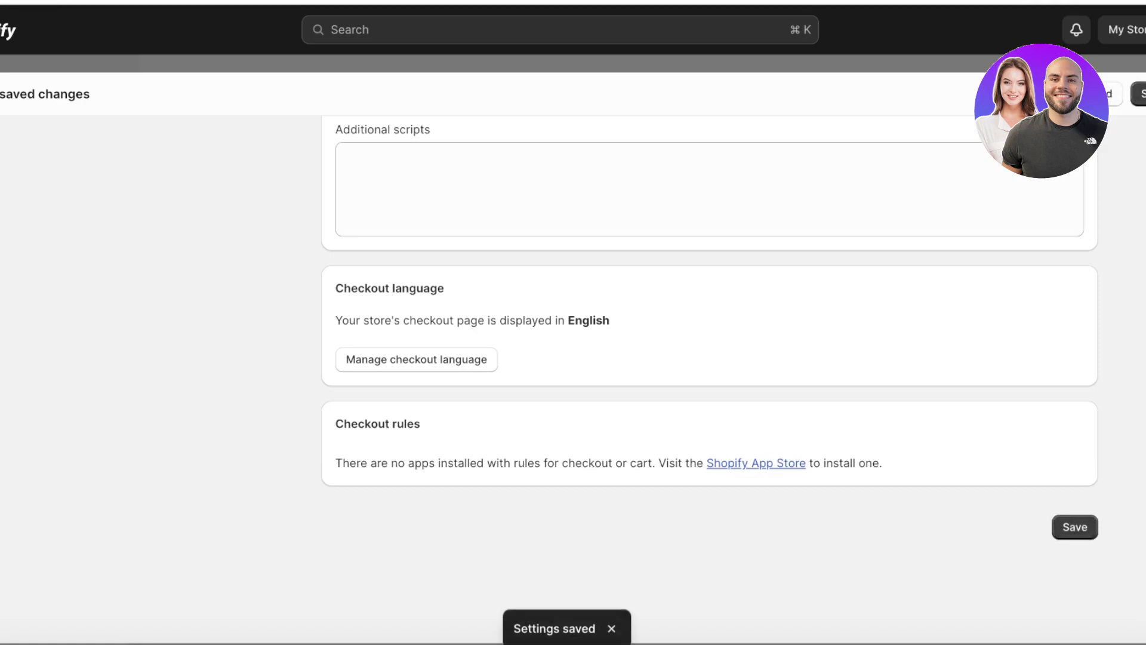
scroll(412, 192, "up", 10)
scroll(420, 229, "up", 8)
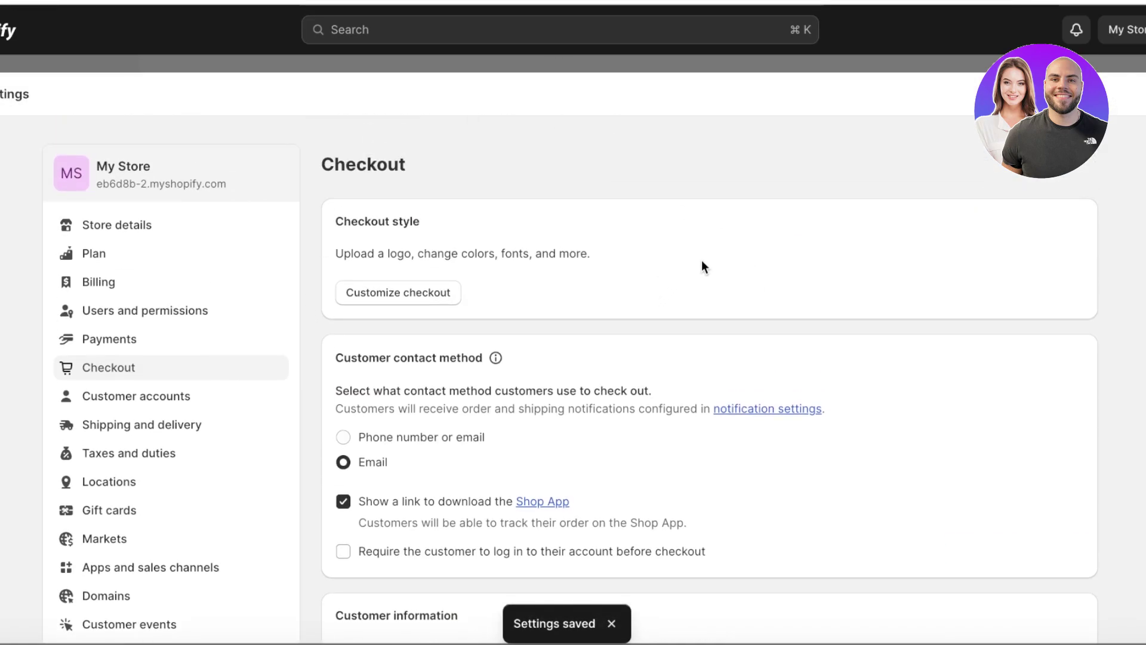
Activate the (for testing) Bogus Gateway under Settings › Payments, then return to Payments.
left_click(171, 341)
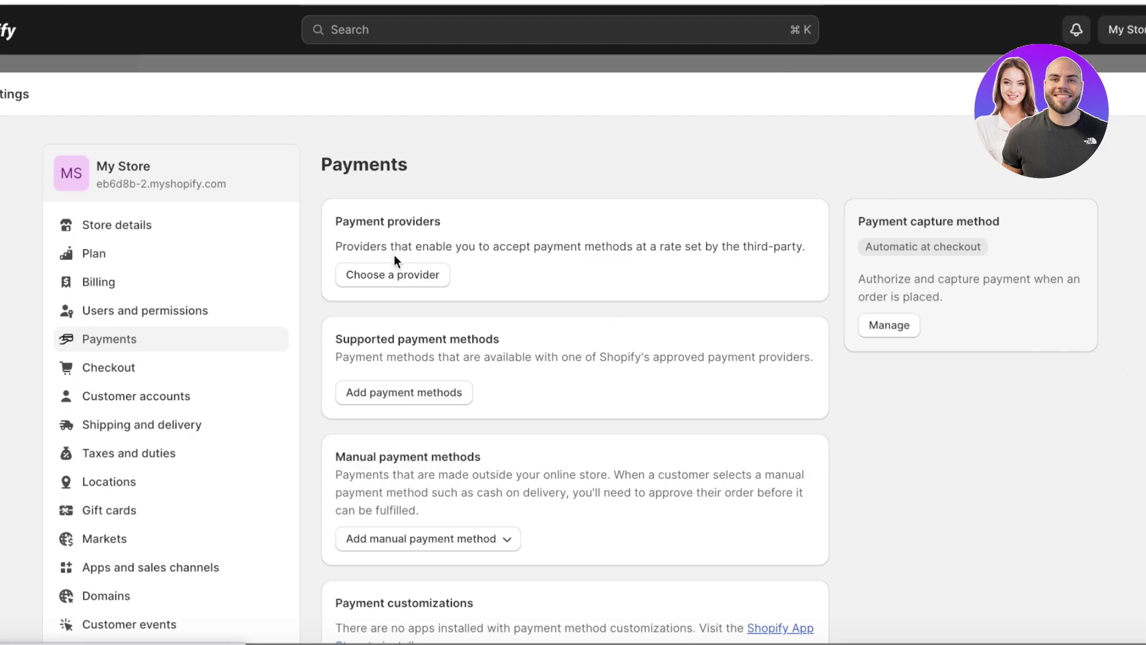
left_click(391, 278)
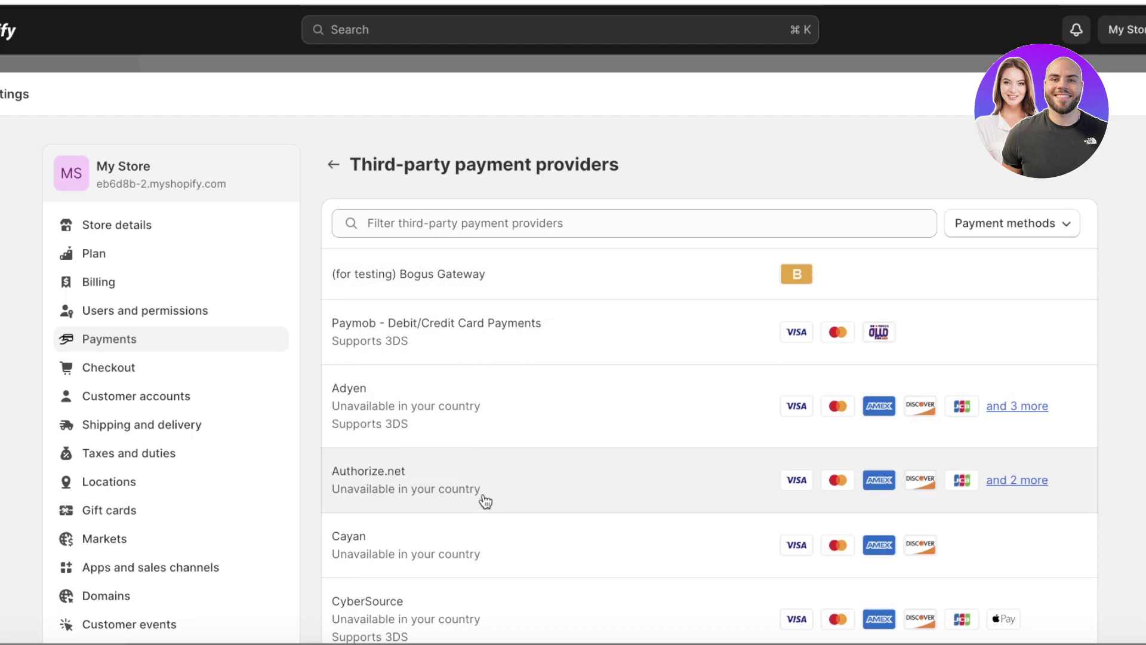
left_click(430, 288)
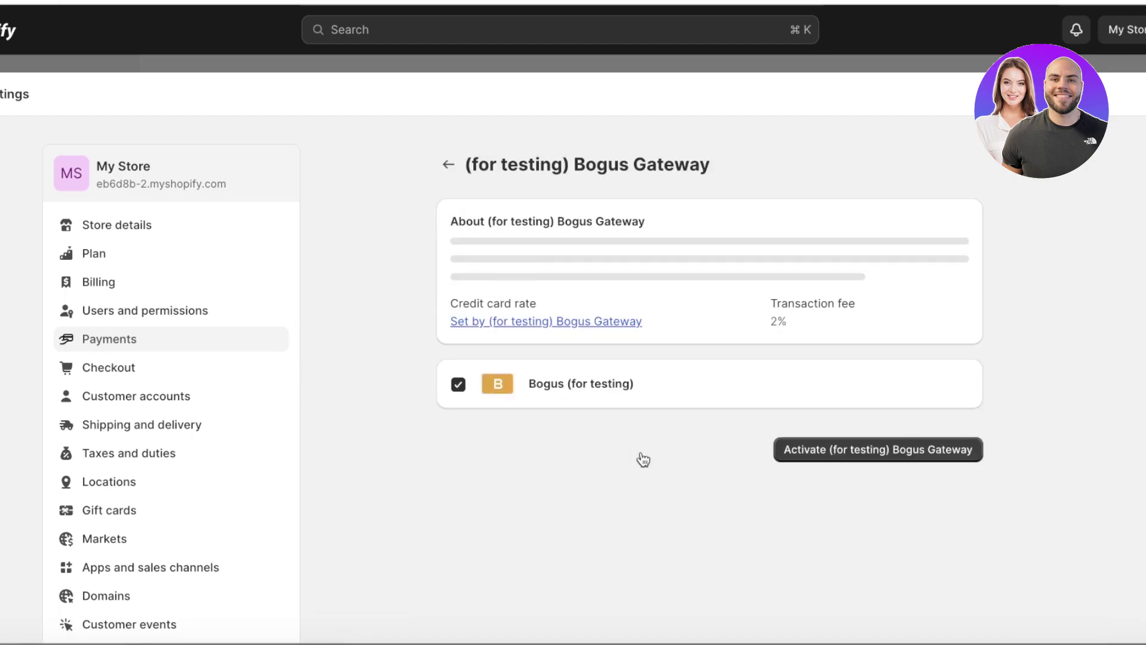
scroll(836, 496, "down", 3)
left_click(864, 443)
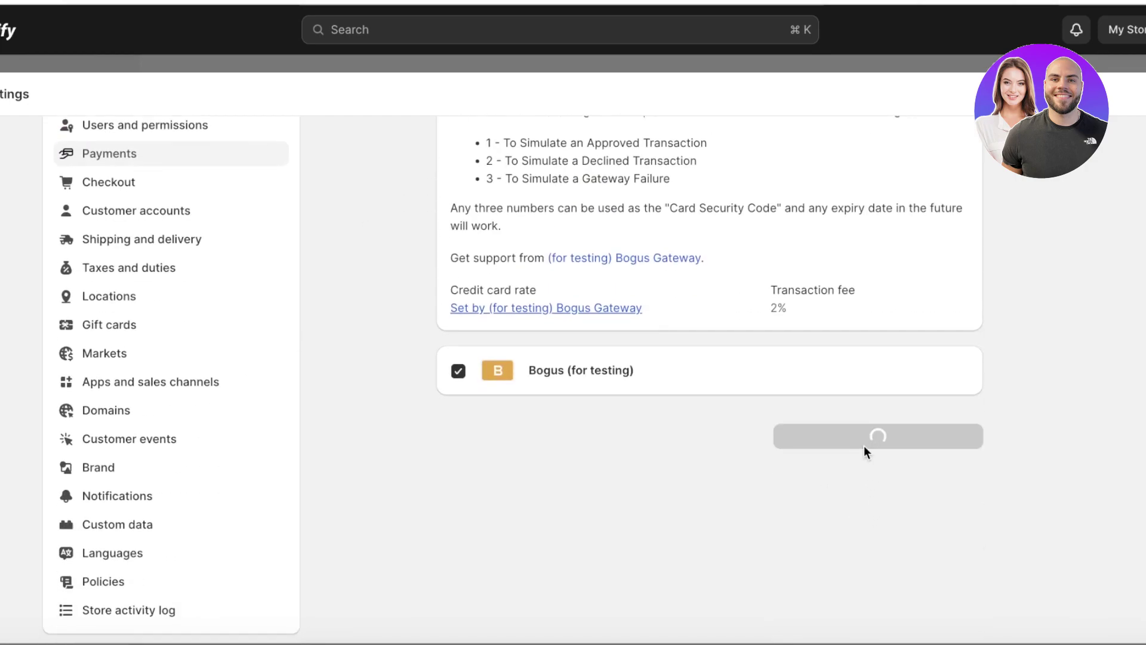
scroll(234, 282, "up", 3)
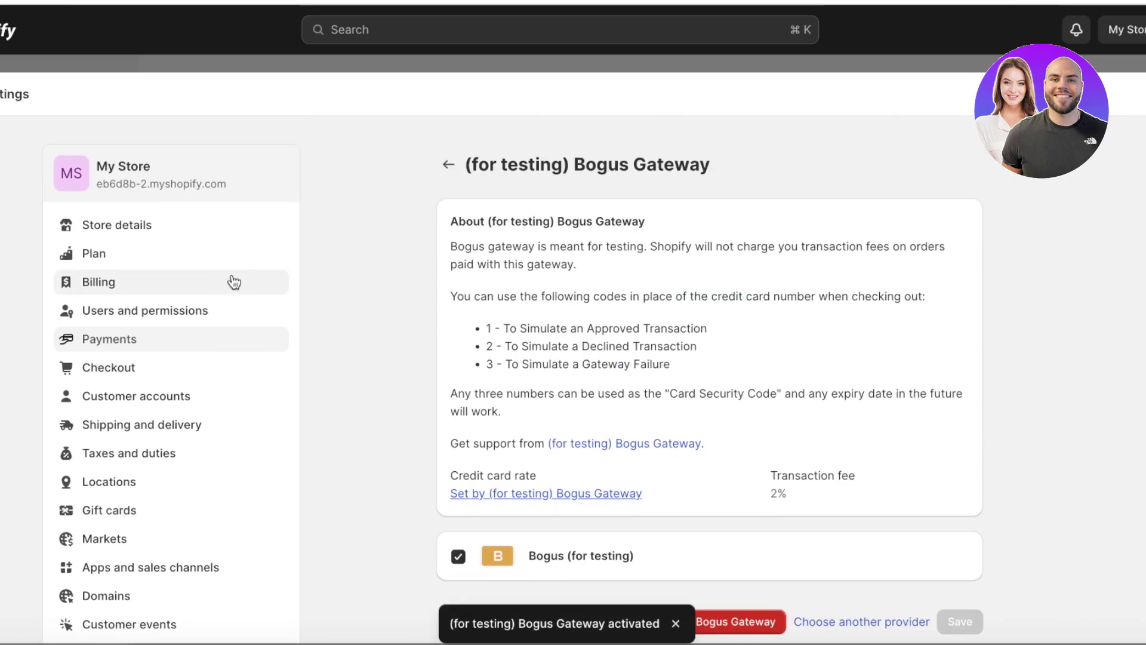
left_click(179, 338)
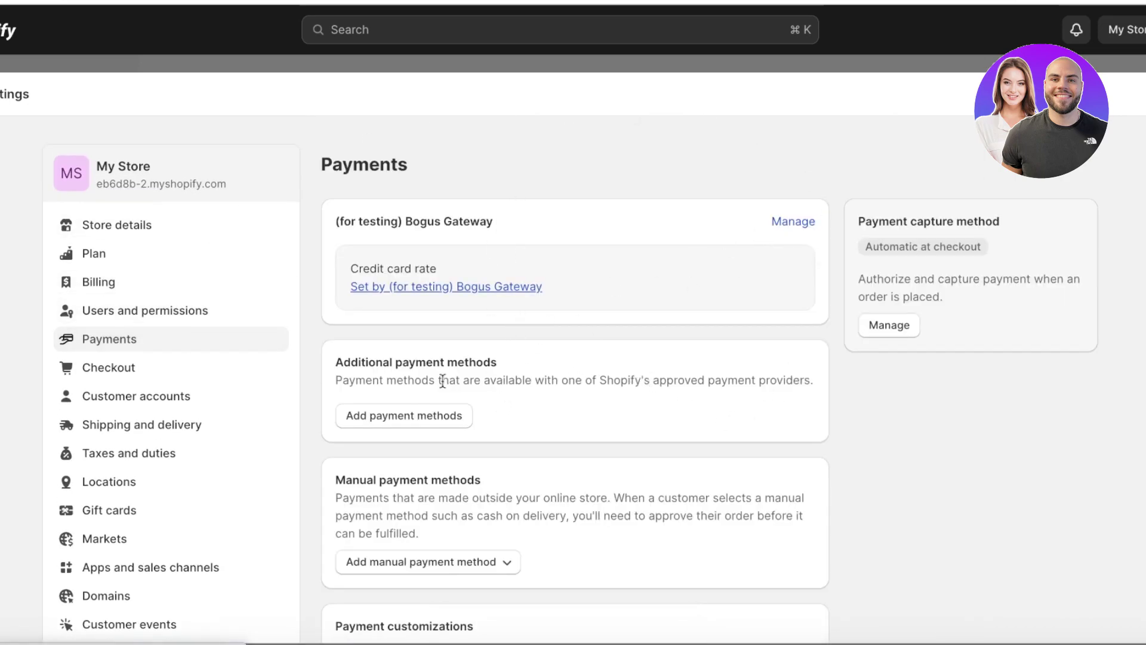
left_click(446, 421)
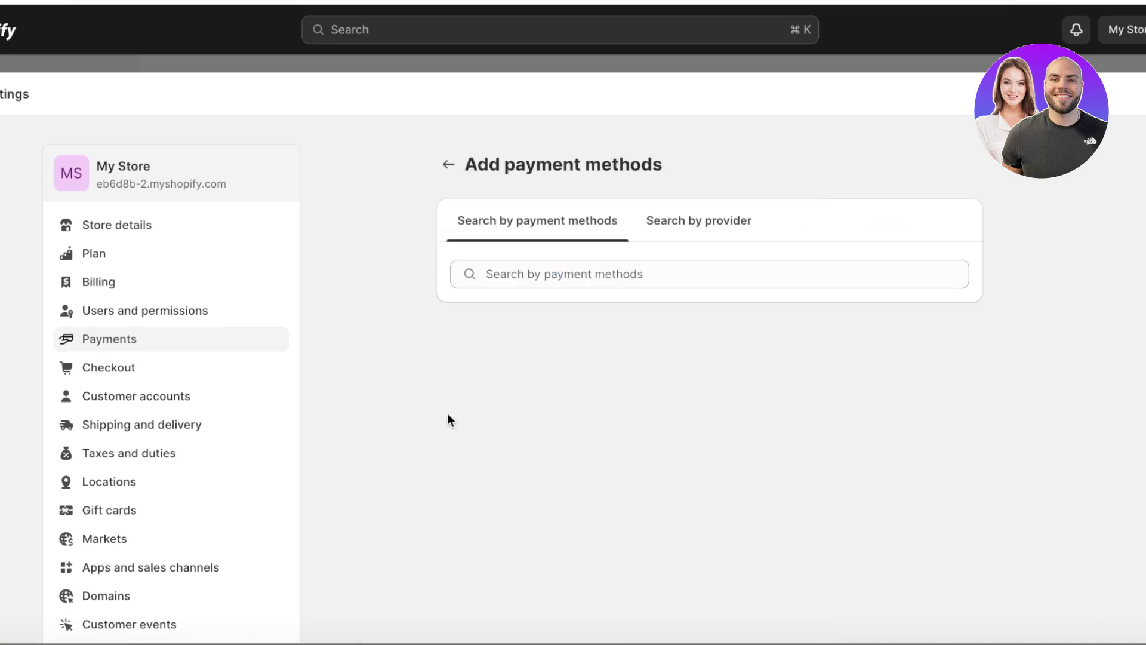
left_click(560, 281)
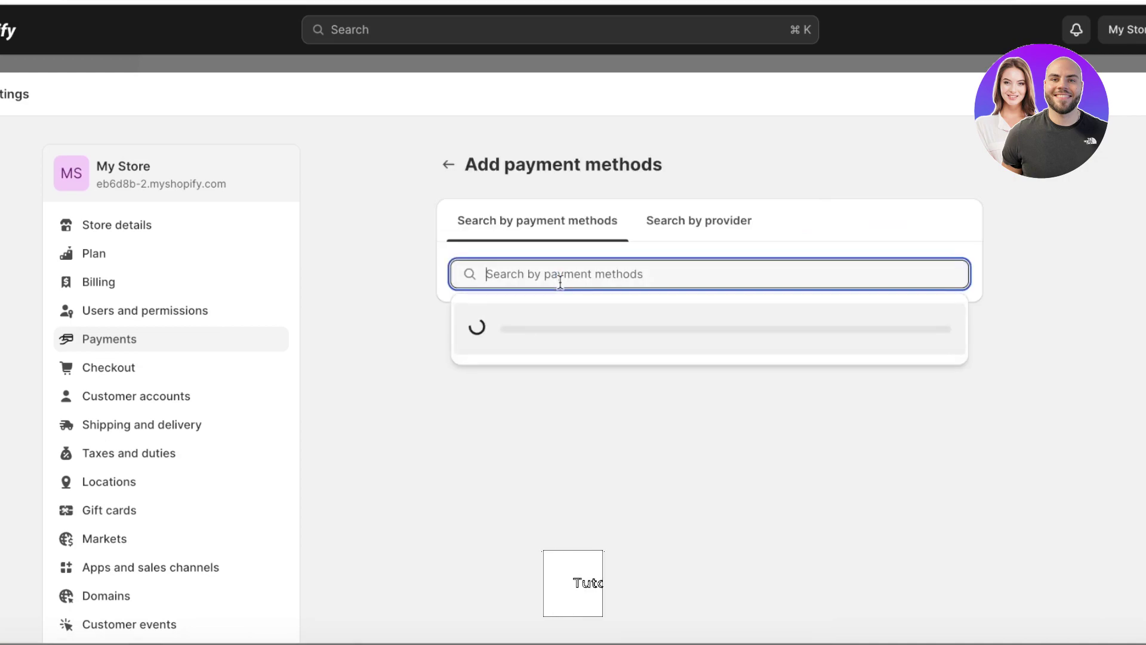
left_click(684, 231)
left_click(561, 222)
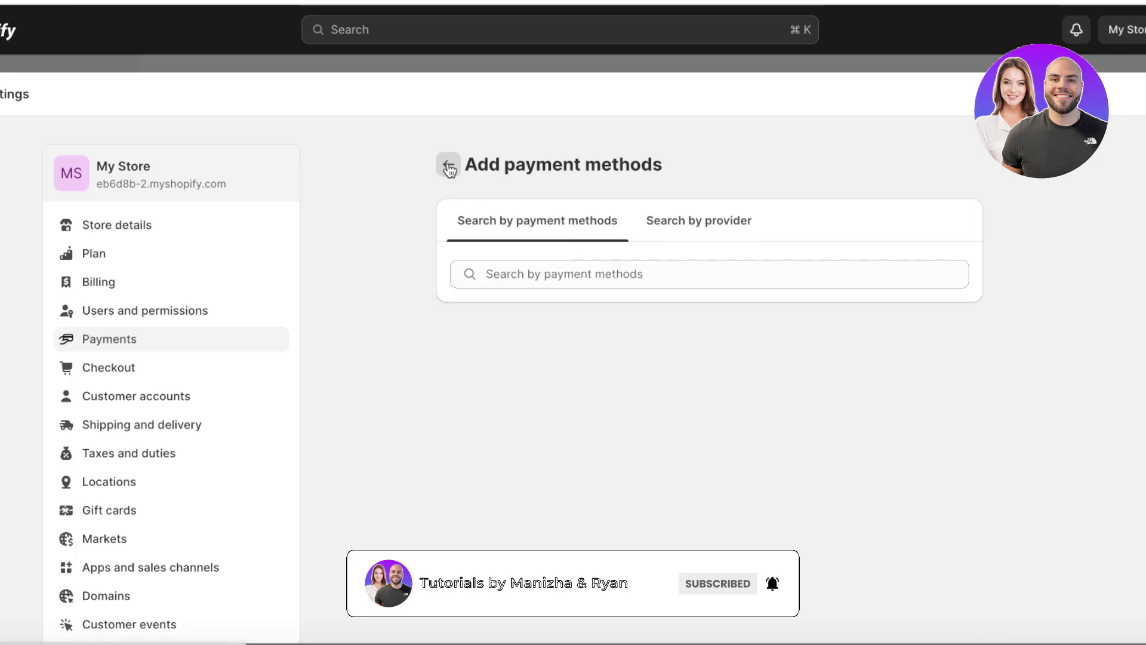
left_click(448, 165)
scroll(368, 302, "down", 3)
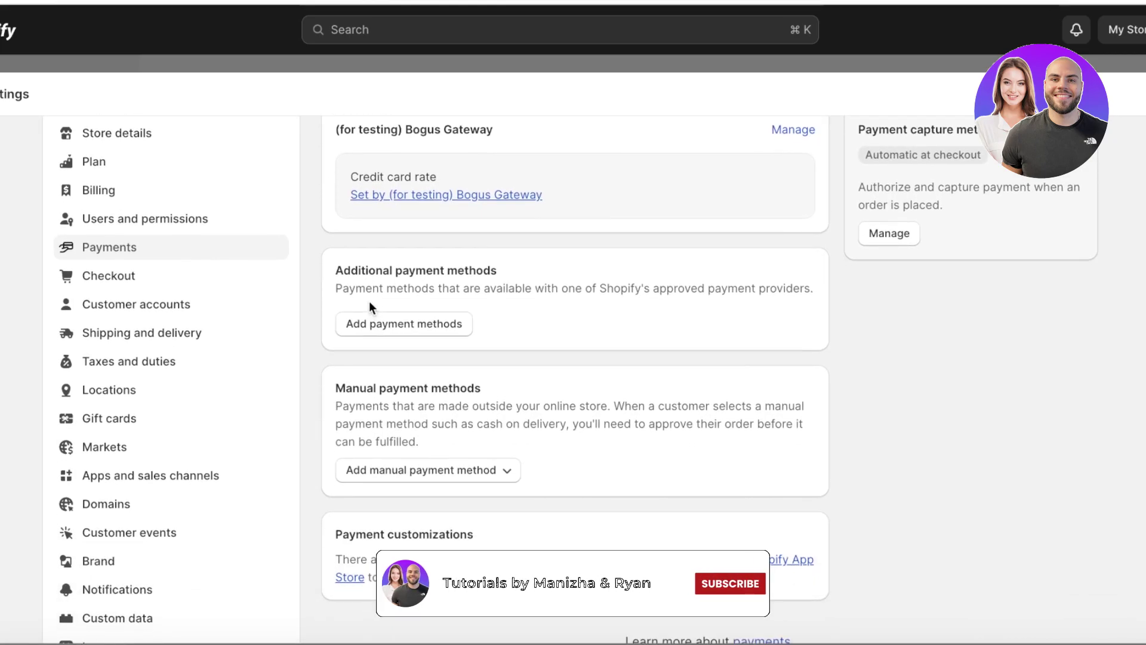
scroll(369, 299, "up", 3)
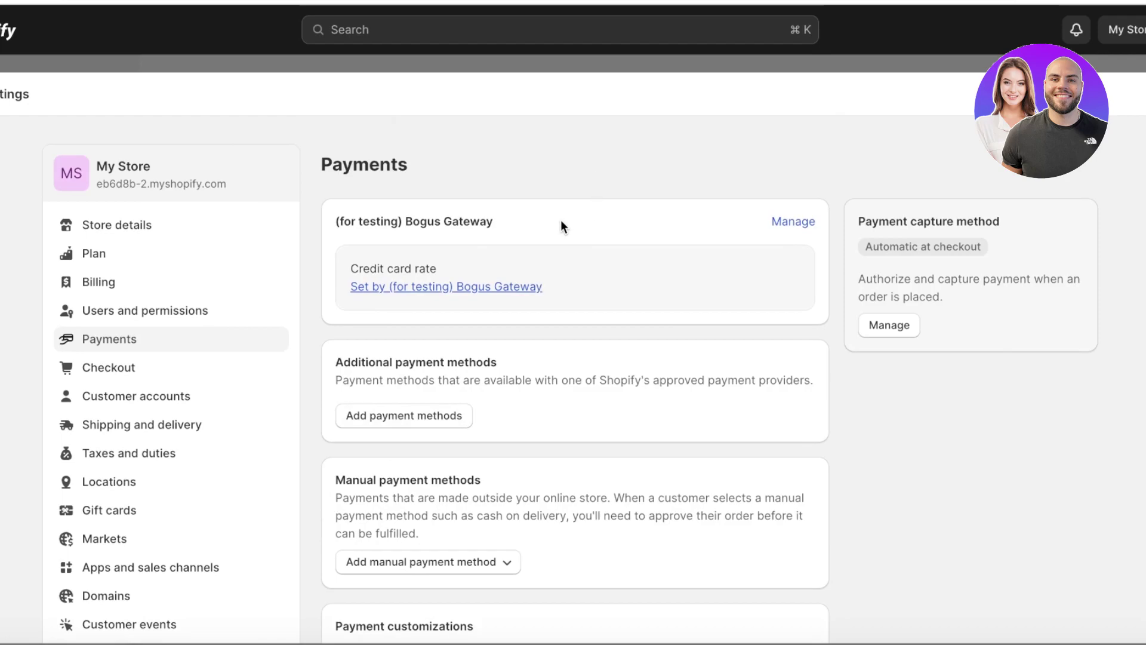
scroll(454, 460, "down", 1)
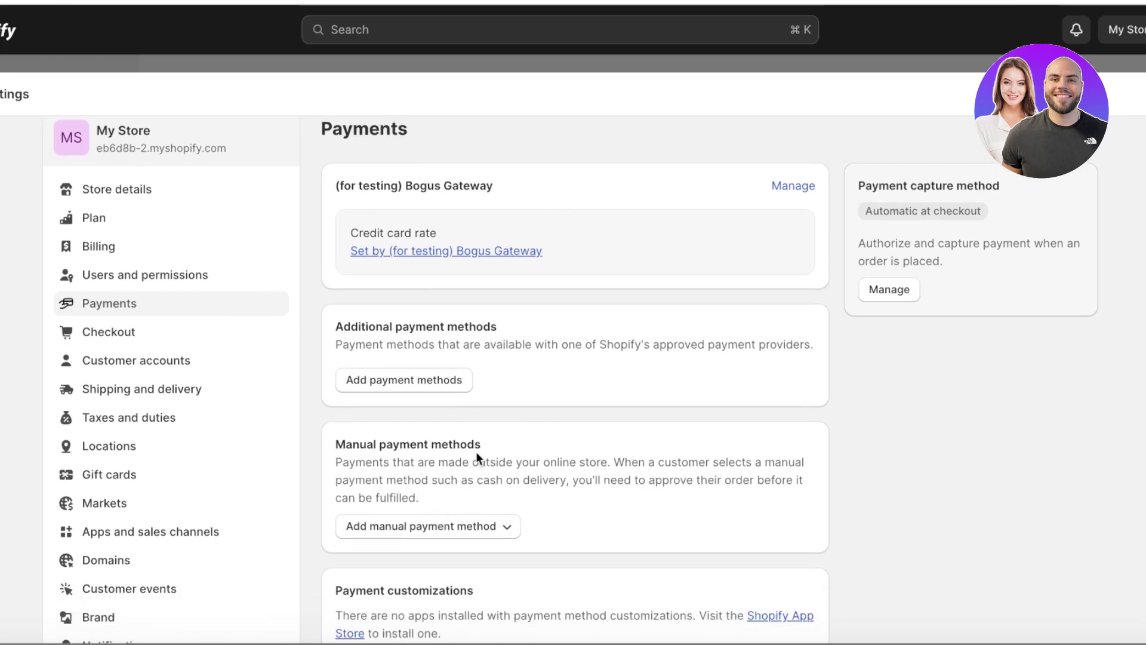
left_click(454, 524)
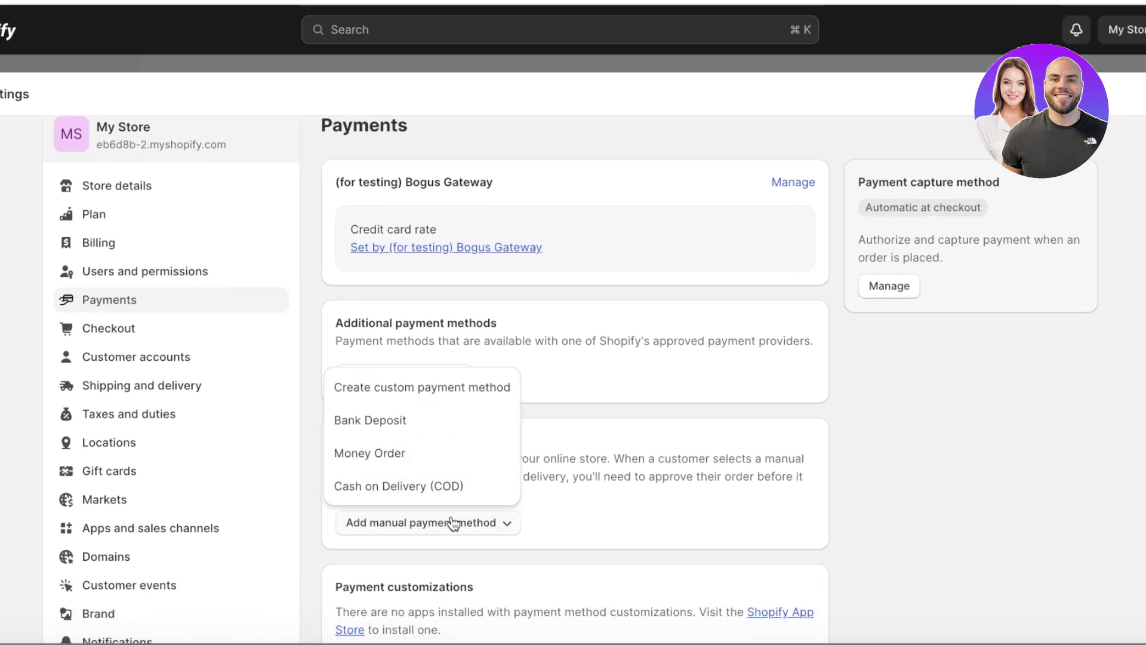
left_click(458, 390)
left_click(566, 196)
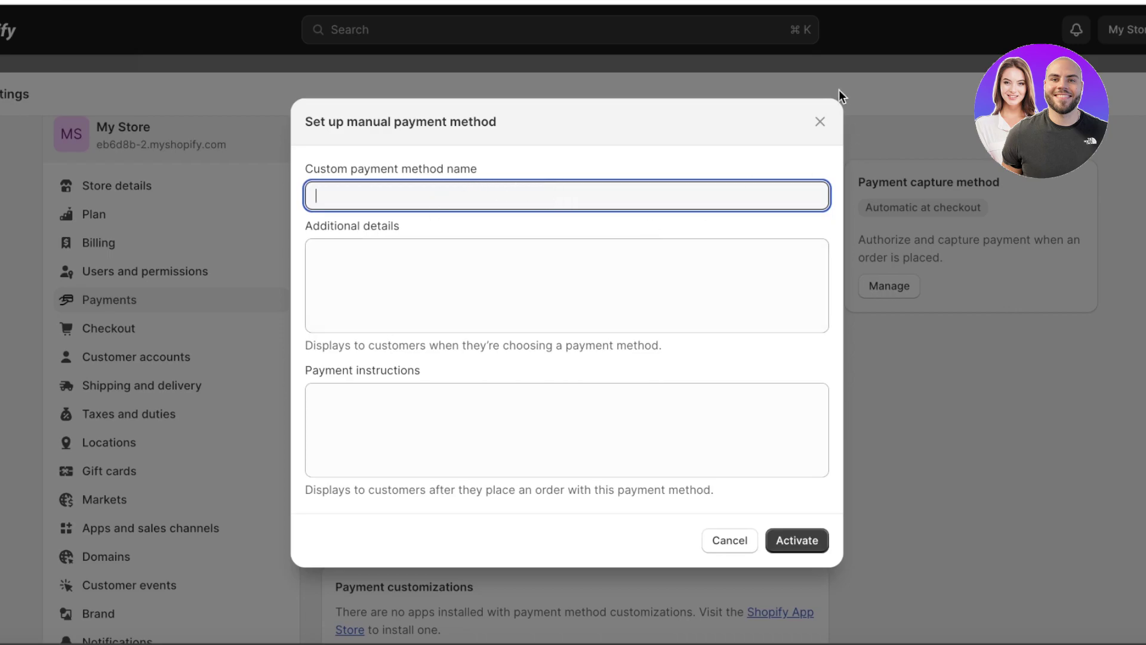
left_click(827, 124)
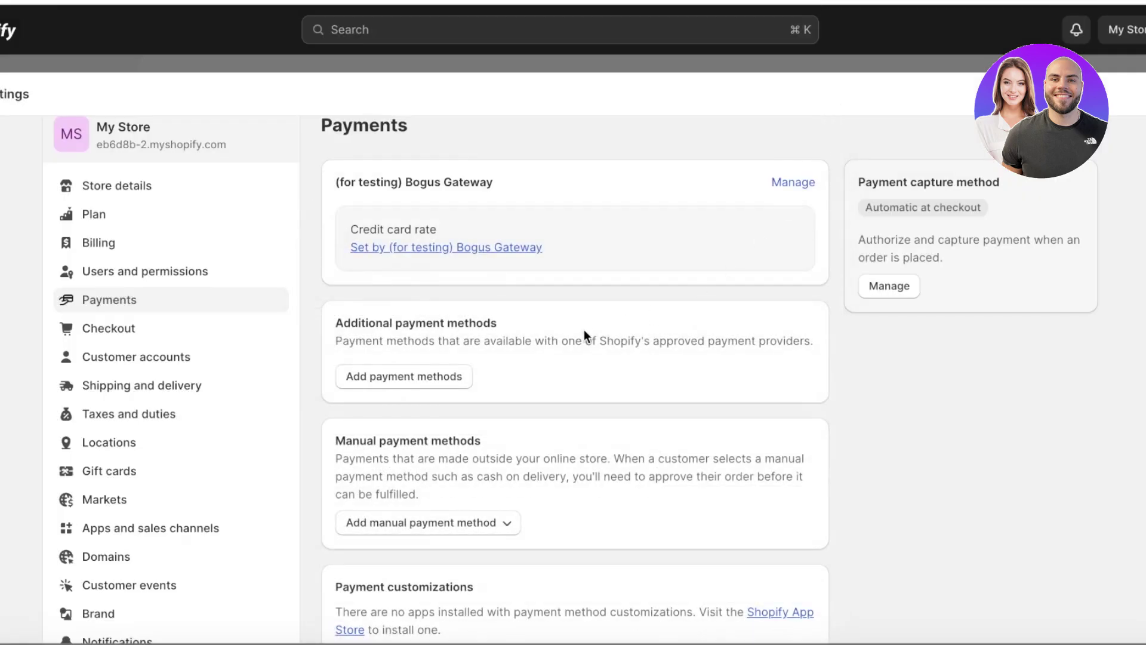
scroll(564, 324, "down", 3)
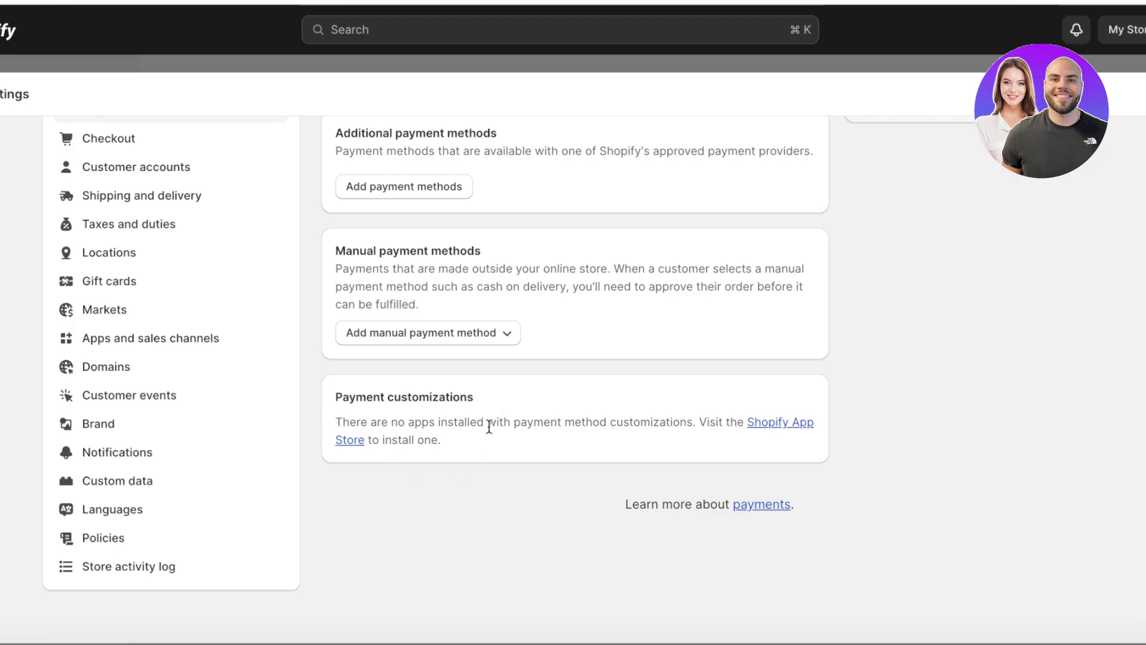
scroll(488, 429, "up", 4)
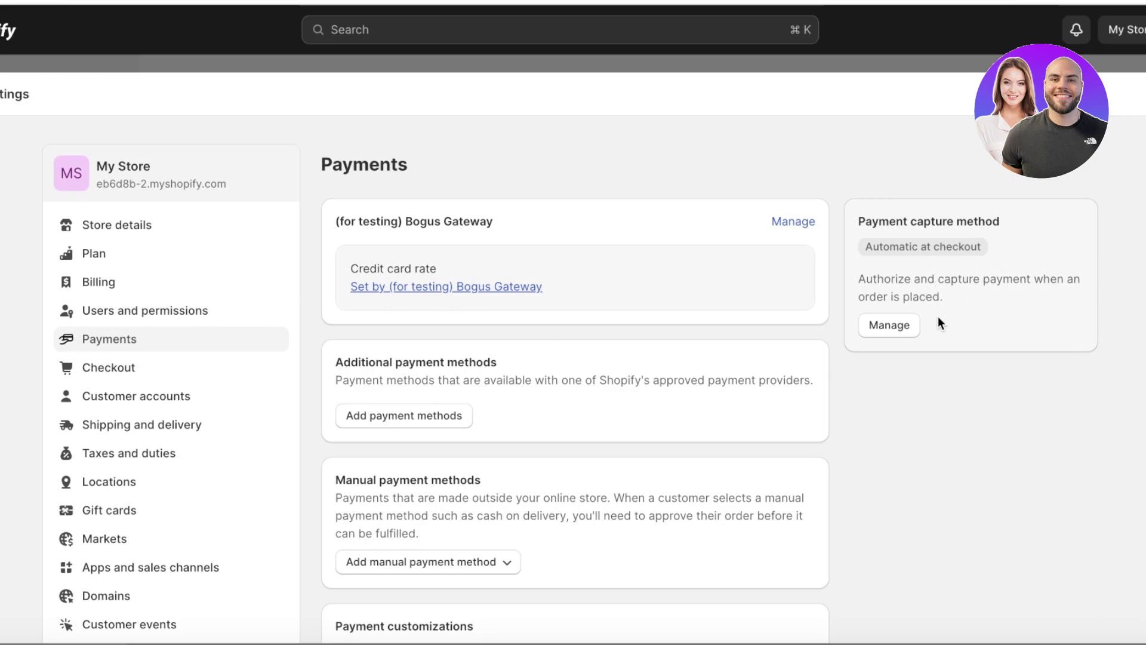
Try the payment capture options, keep Automatically at checkout, and close the dialog.
left_click(889, 325)
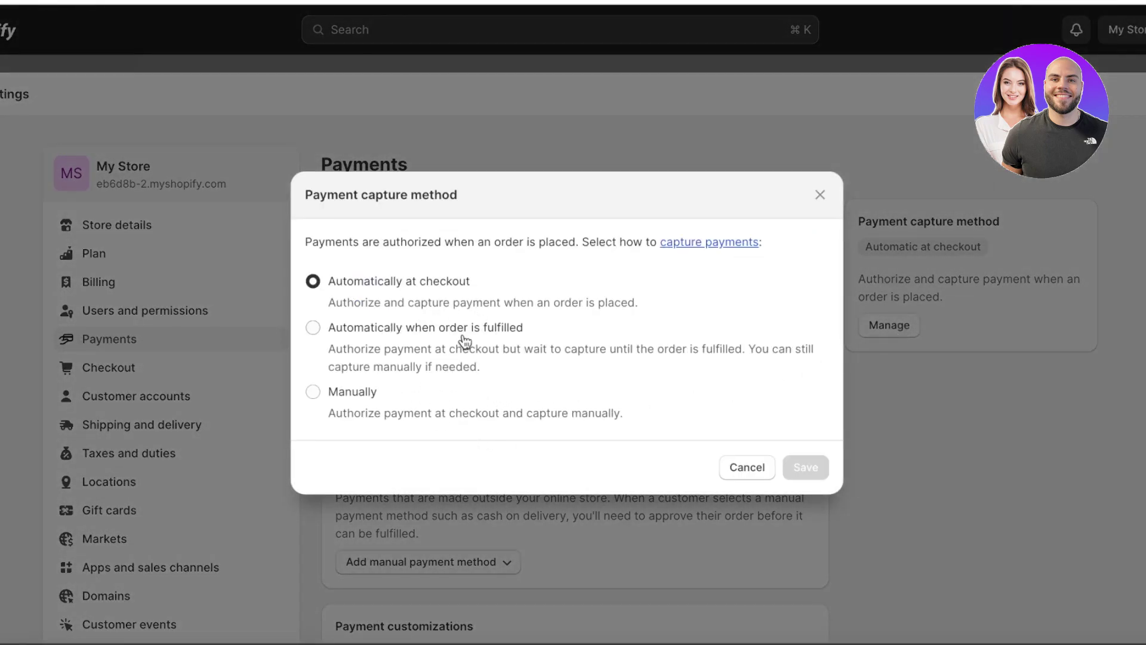
left_click(383, 332)
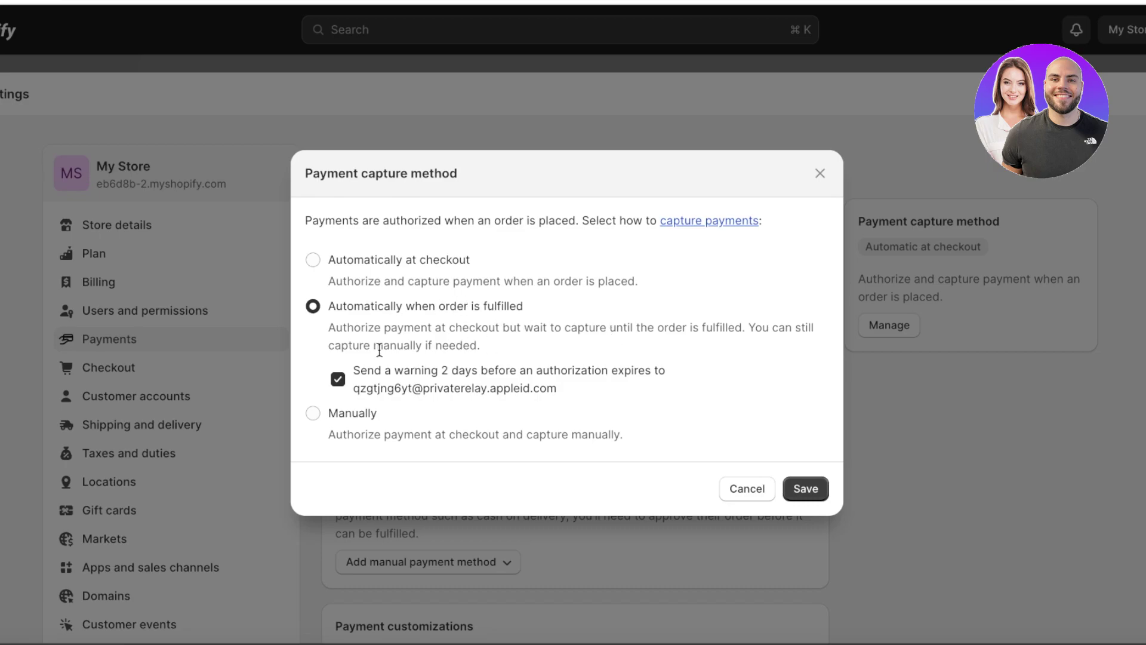
left_click(328, 263)
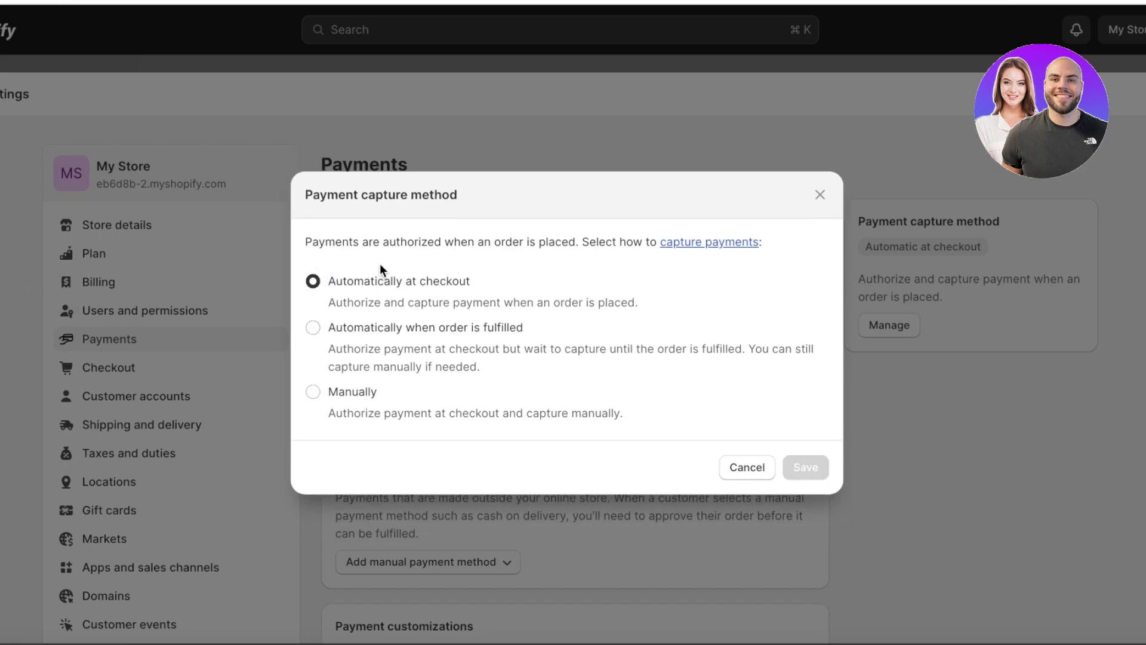
left_click(821, 191)
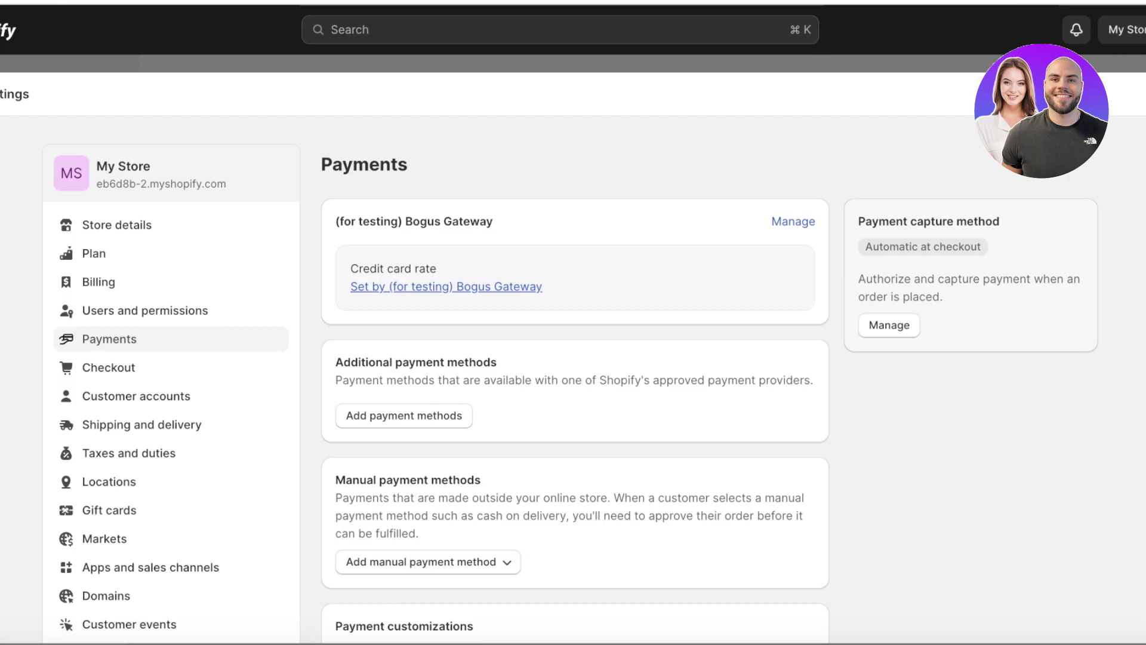
Look through Checkout settings, then move on to the Shipping and delivery settings.
left_click(93, 370)
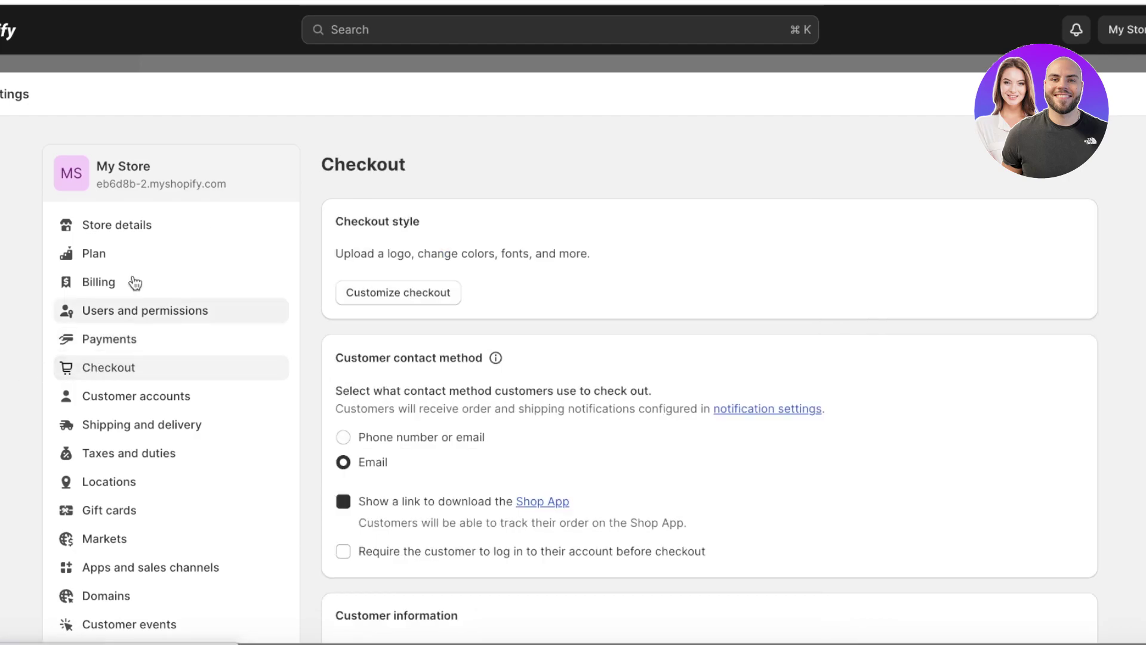
scroll(511, 413, "down", 15)
scroll(481, 392, "down", 3)
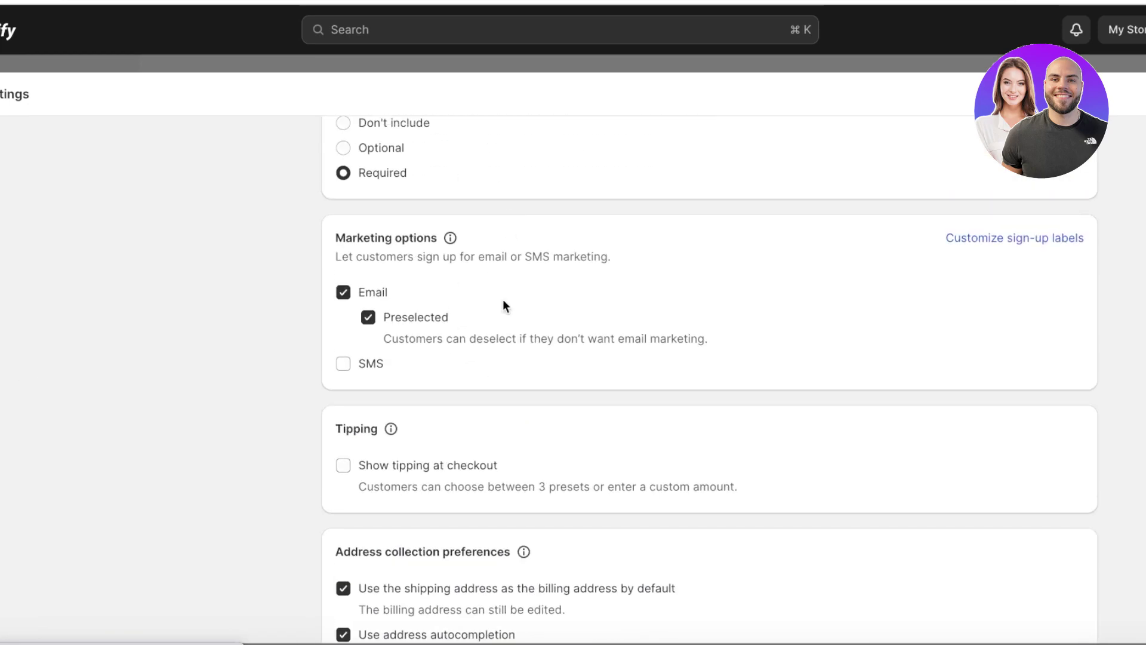
scroll(502, 310, "up", 10)
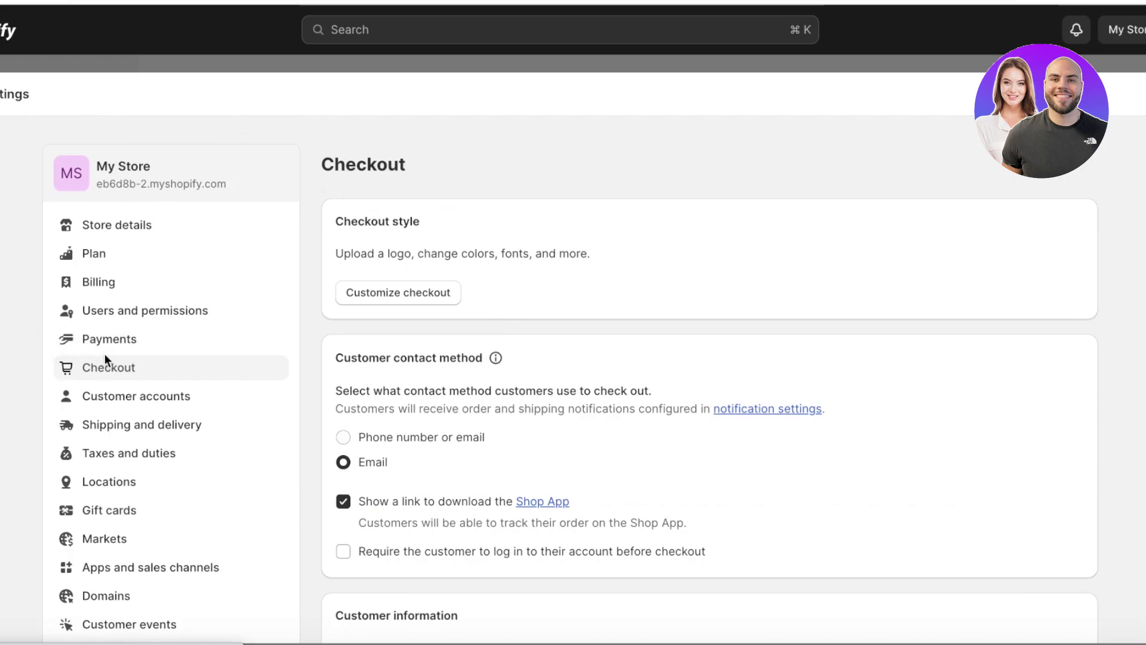
left_click(76, 431)
scroll(844, 377, "down", 1)
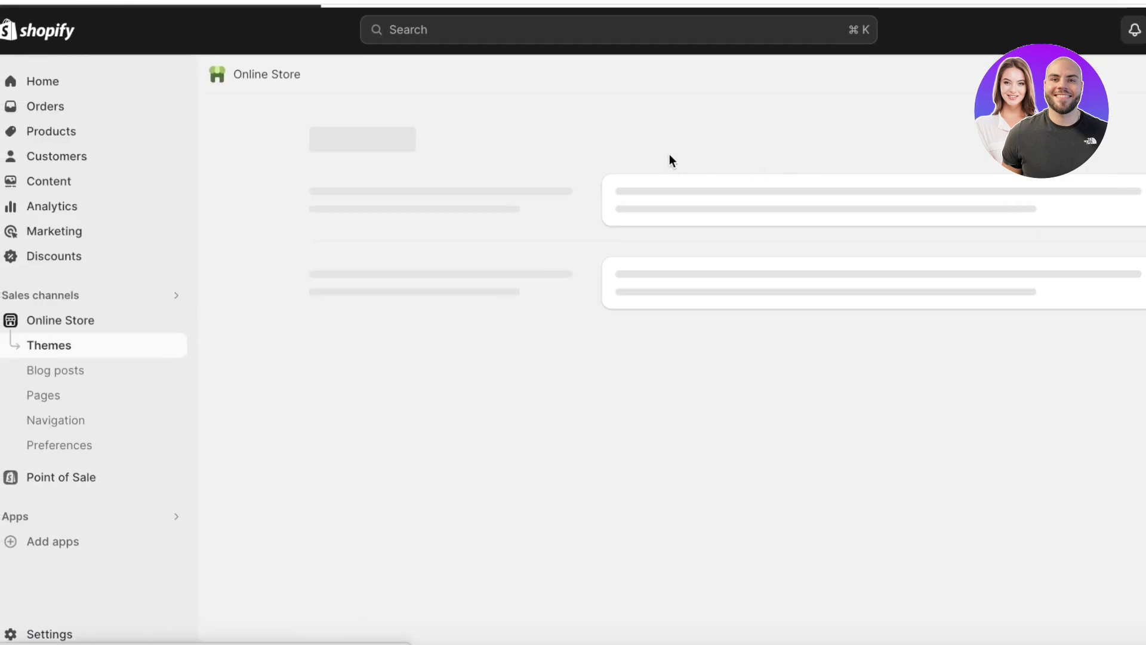
scroll(555, 172, "down", 9)
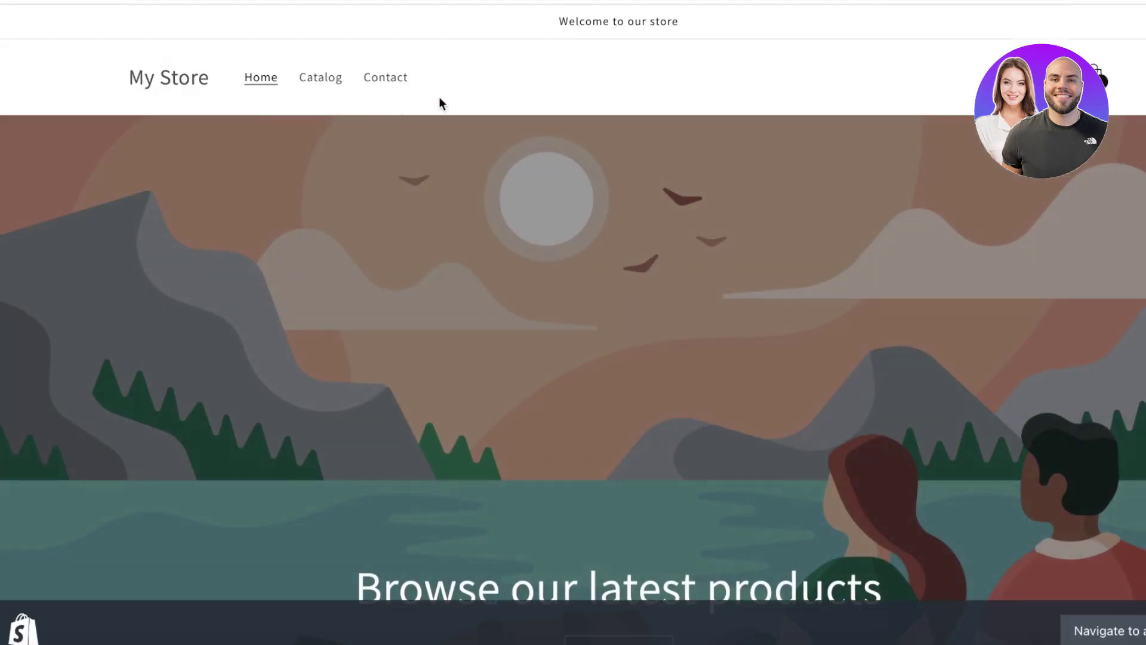
left_click(1097, 69)
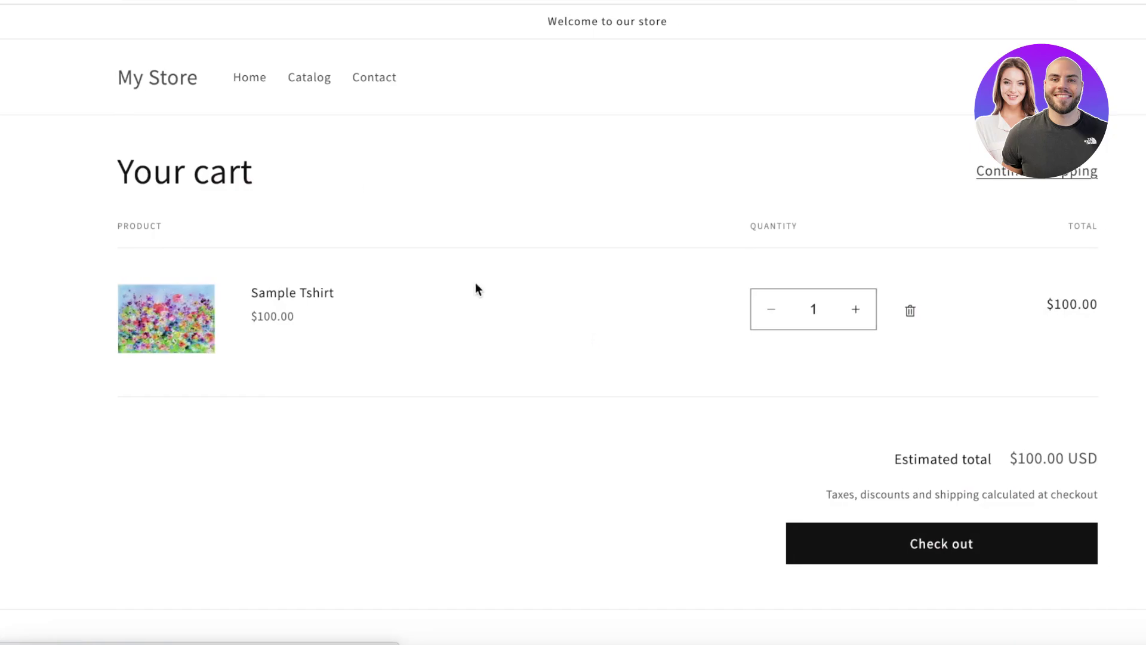
left_click(908, 541)
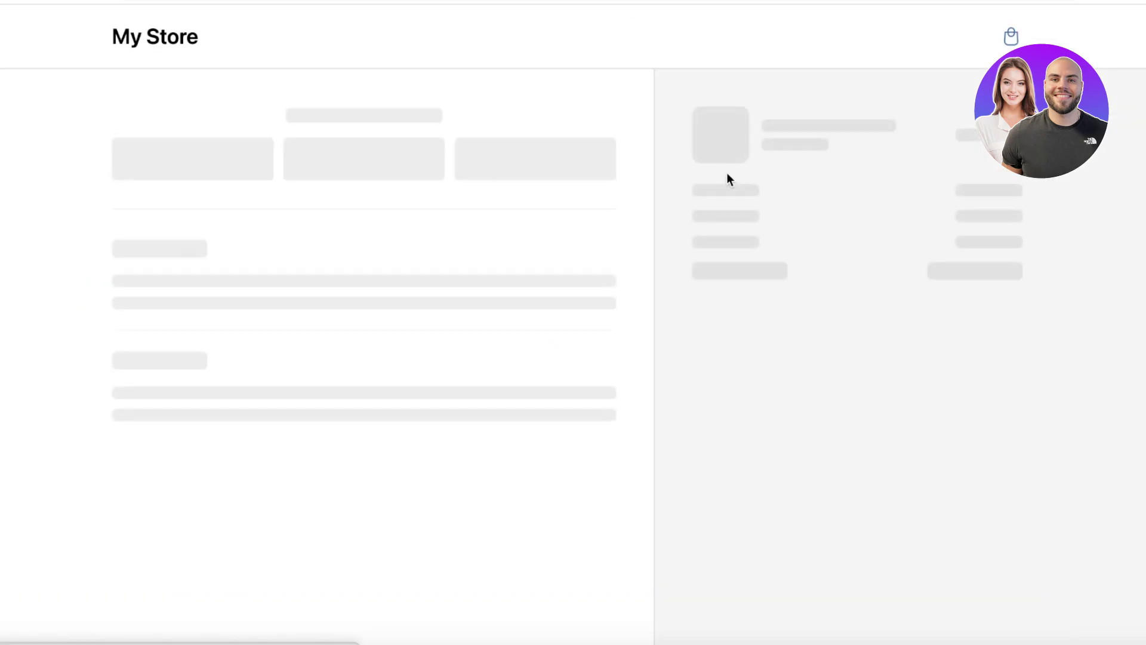
scroll(299, 281, "down", 6)
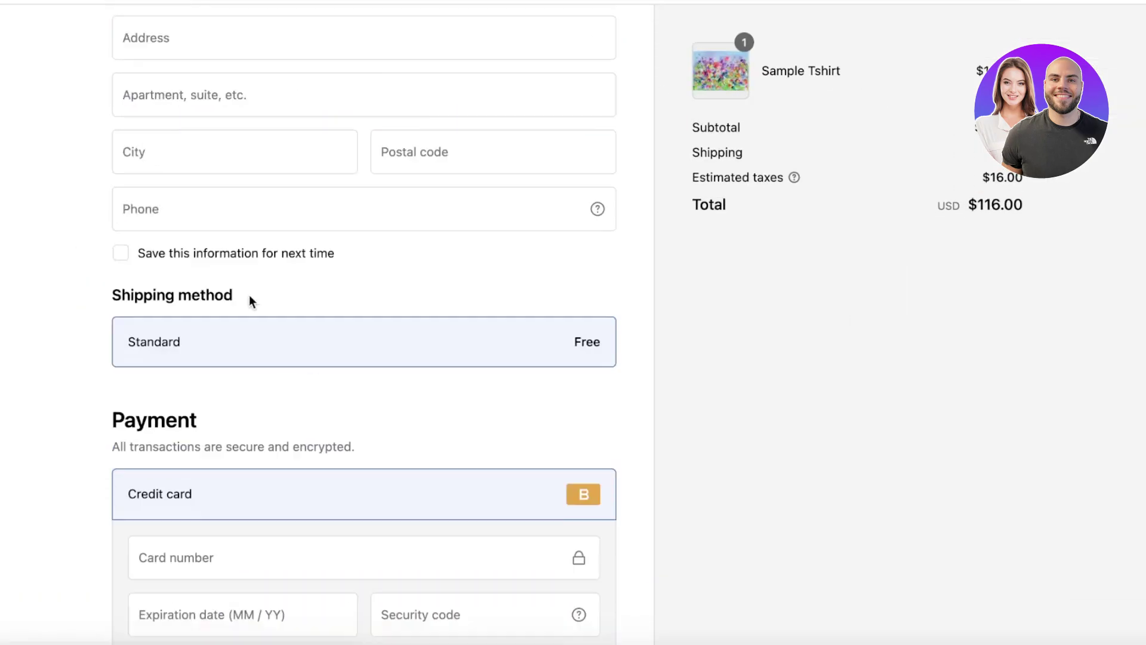
scroll(289, 351, "down", 4)
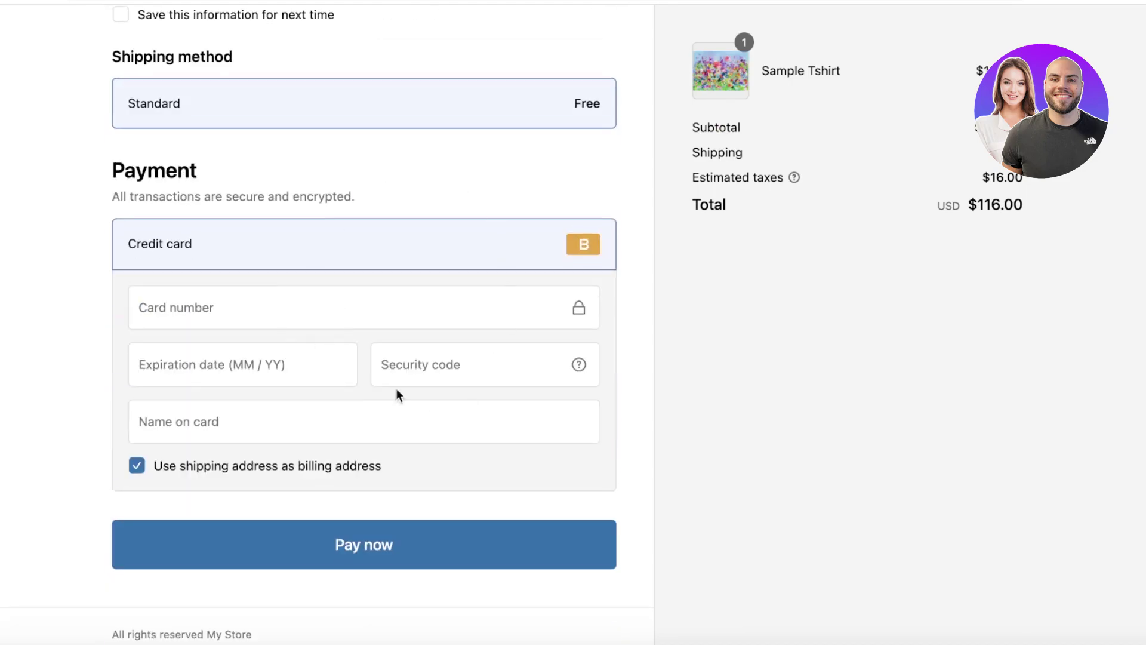
scroll(31, 244, "up", 8)
scroll(33, 229, "down", 8)
scroll(285, 421, "up", 10)
scroll(277, 404, "down", 9)
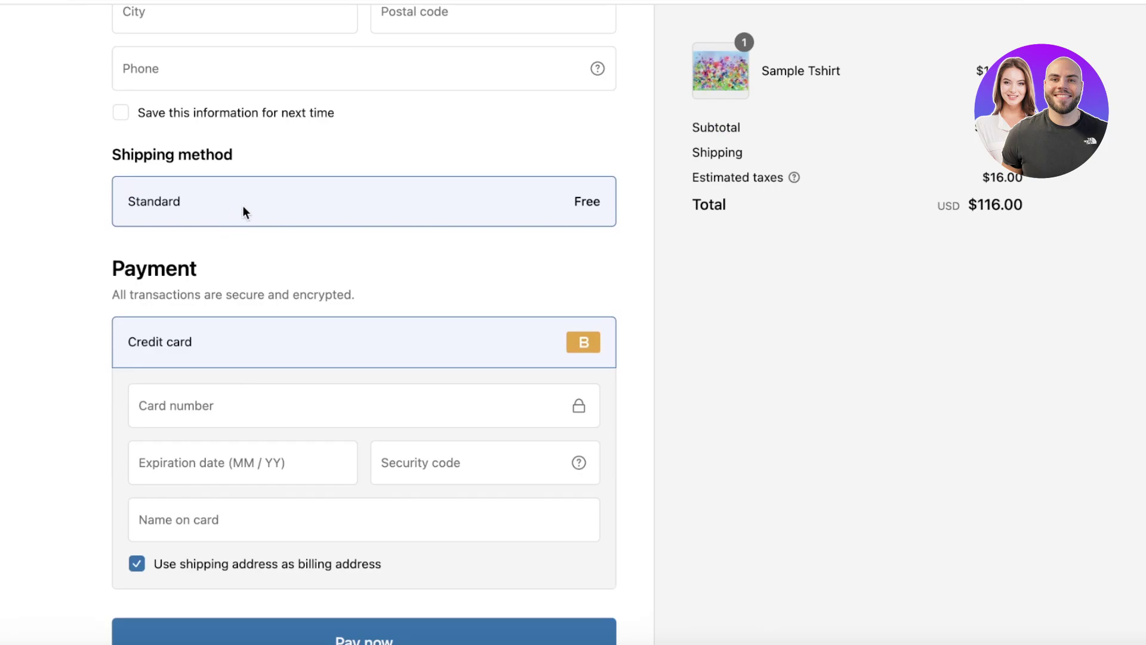
scroll(245, 209, "up", 8)
scroll(320, 338, "down", 9)
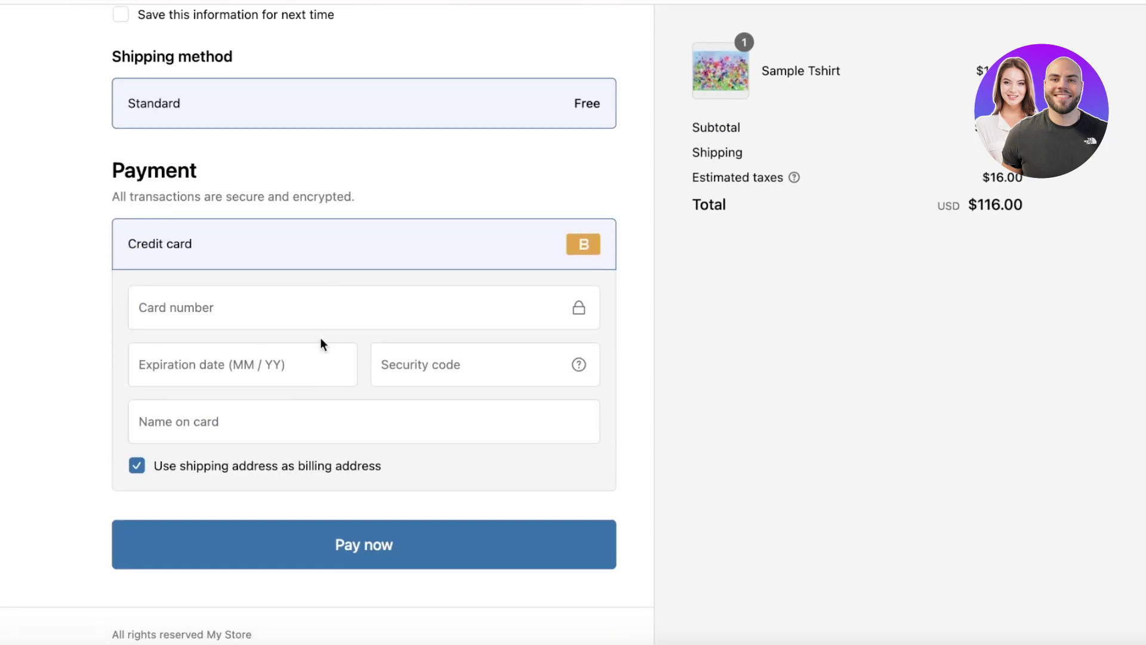
left_click(323, 536)
scroll(460, 410, "down", 9)
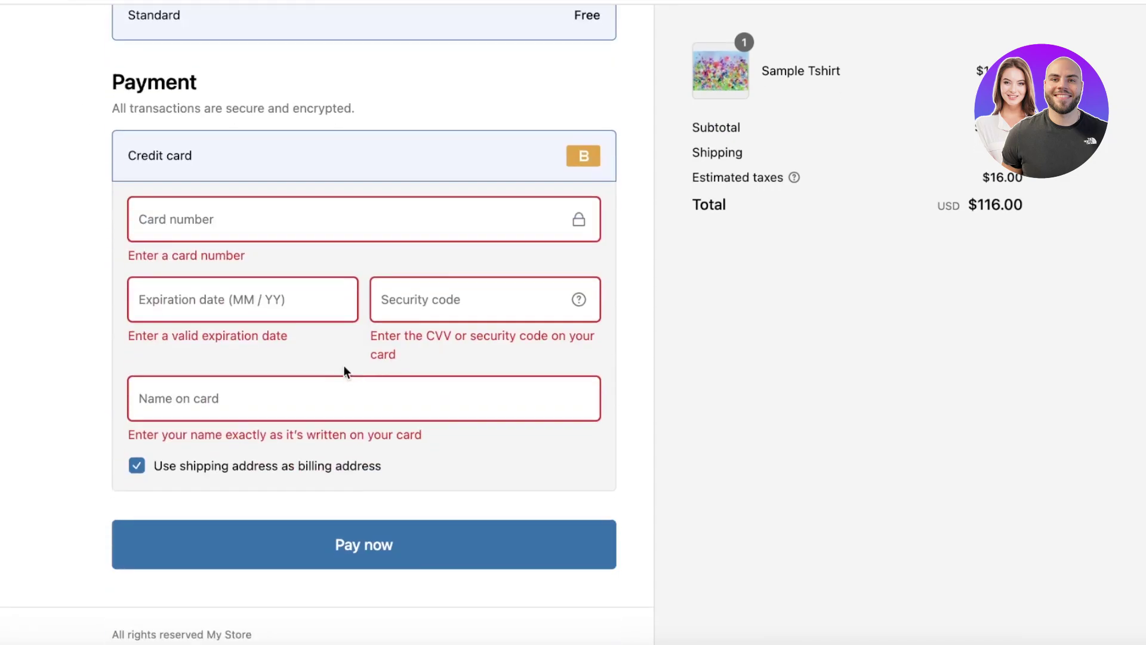
scroll(418, 281, "up", 10)
scroll(478, 191, "down", 4)
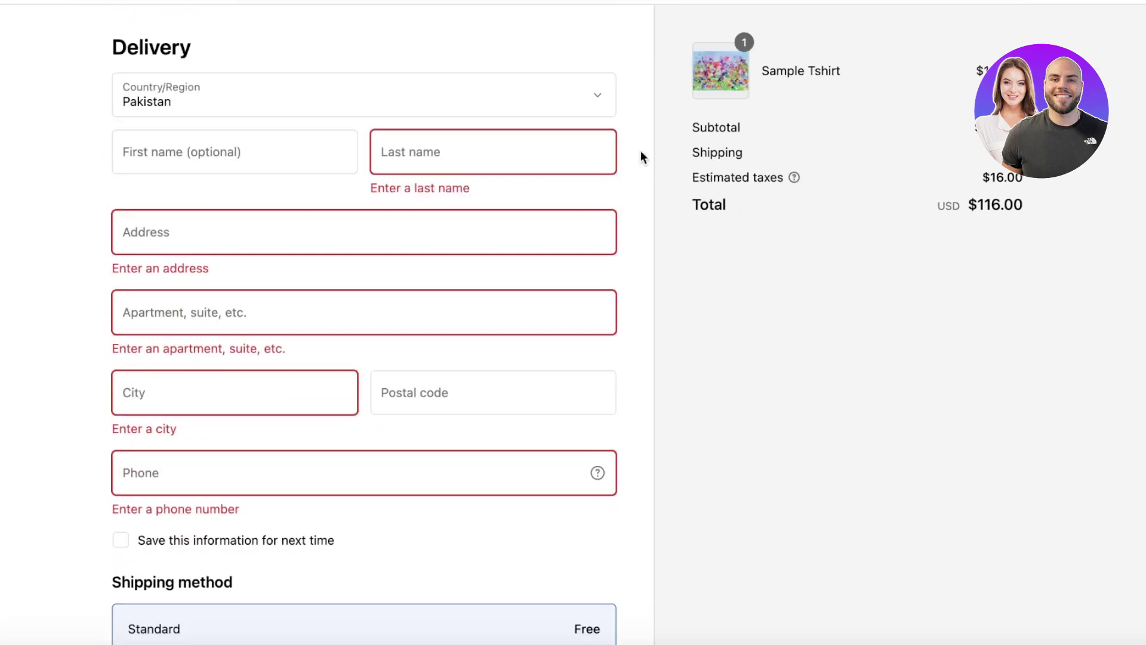
scroll(904, 166, "up", 1)
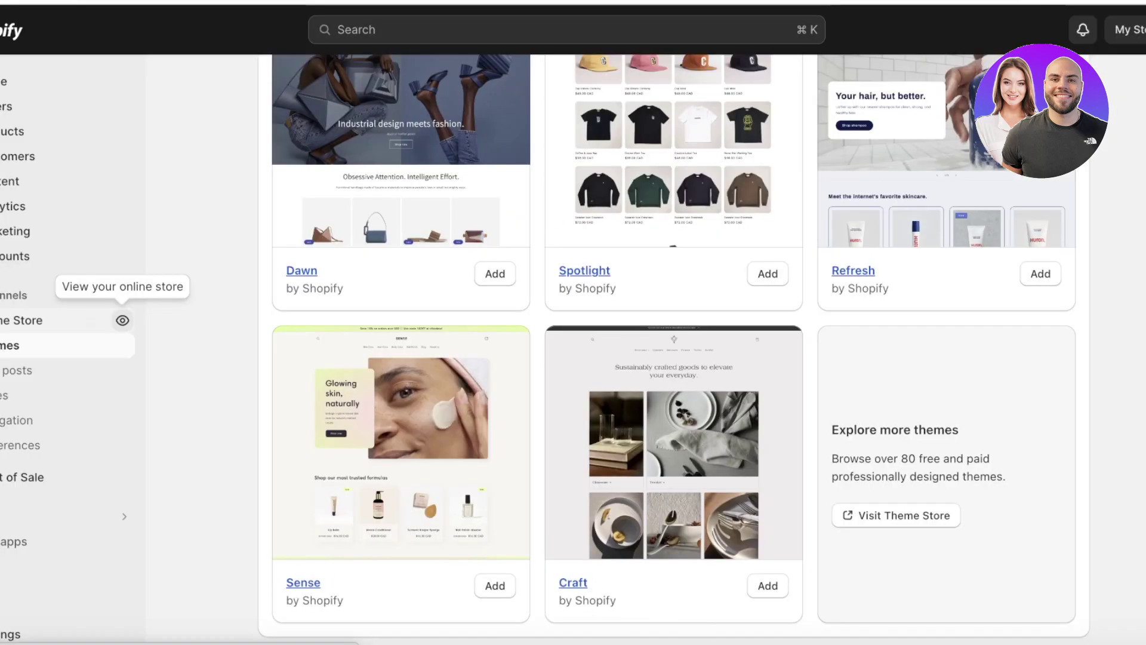
scroll(1063, 218, "up", 5)
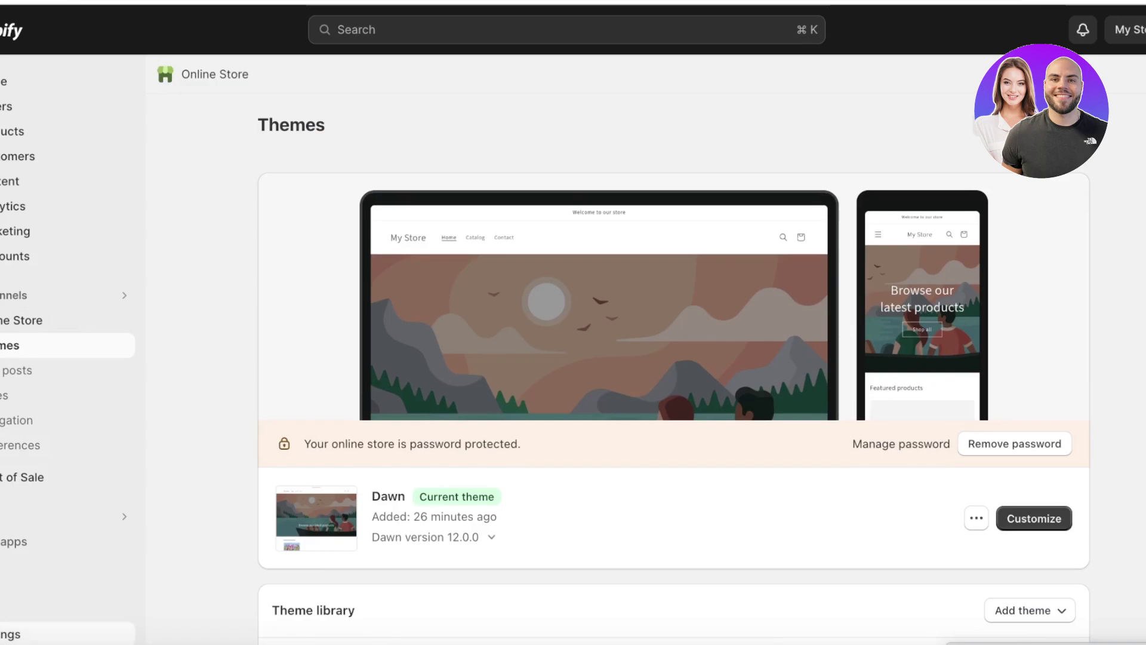
In Settings > Payments, add and activate Cash on Delivery (COD) as a manual payment method.
left_click(12, 634)
left_click(110, 338)
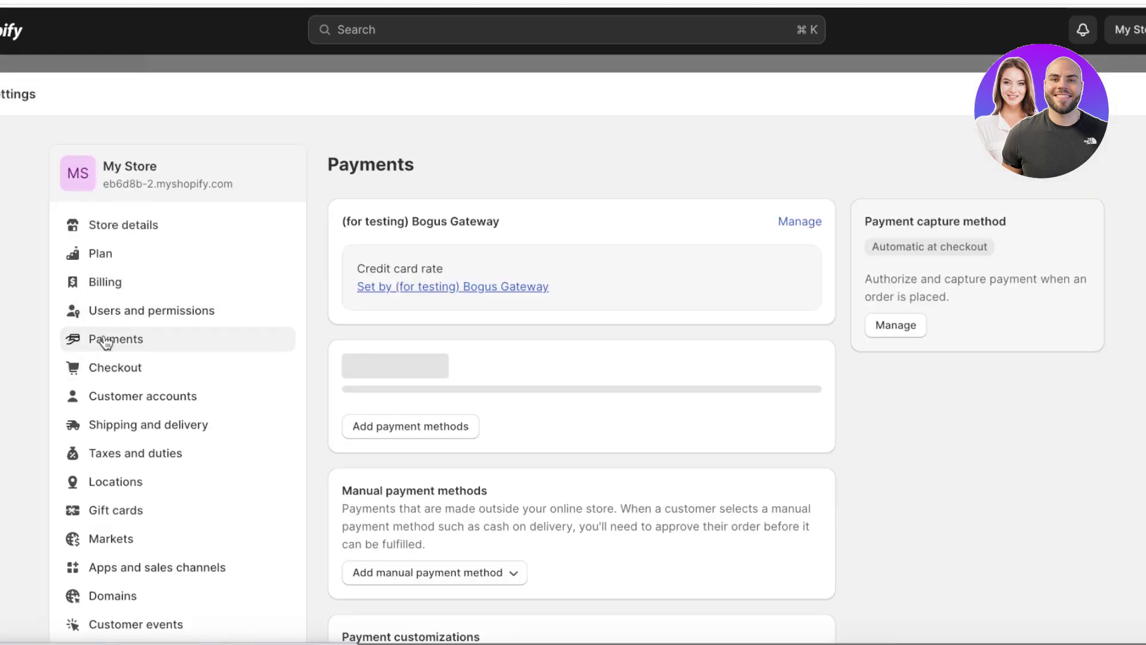
left_click(107, 368)
left_click(115, 339)
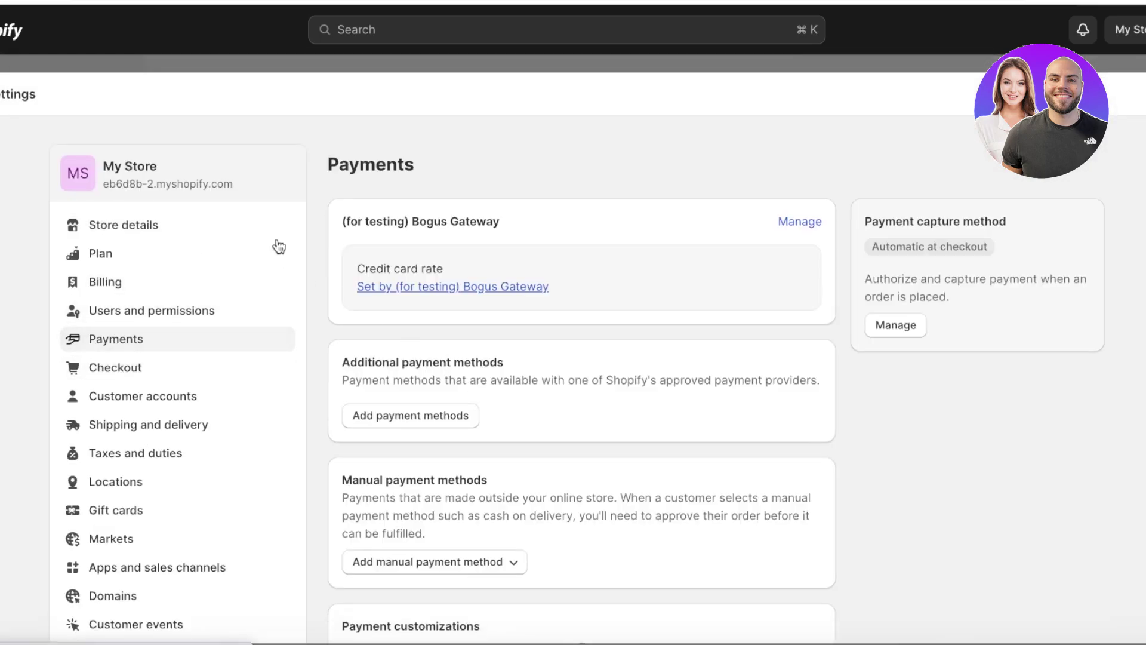
left_click(401, 562)
left_click(401, 562)
left_click(401, 562)
left_click(388, 525)
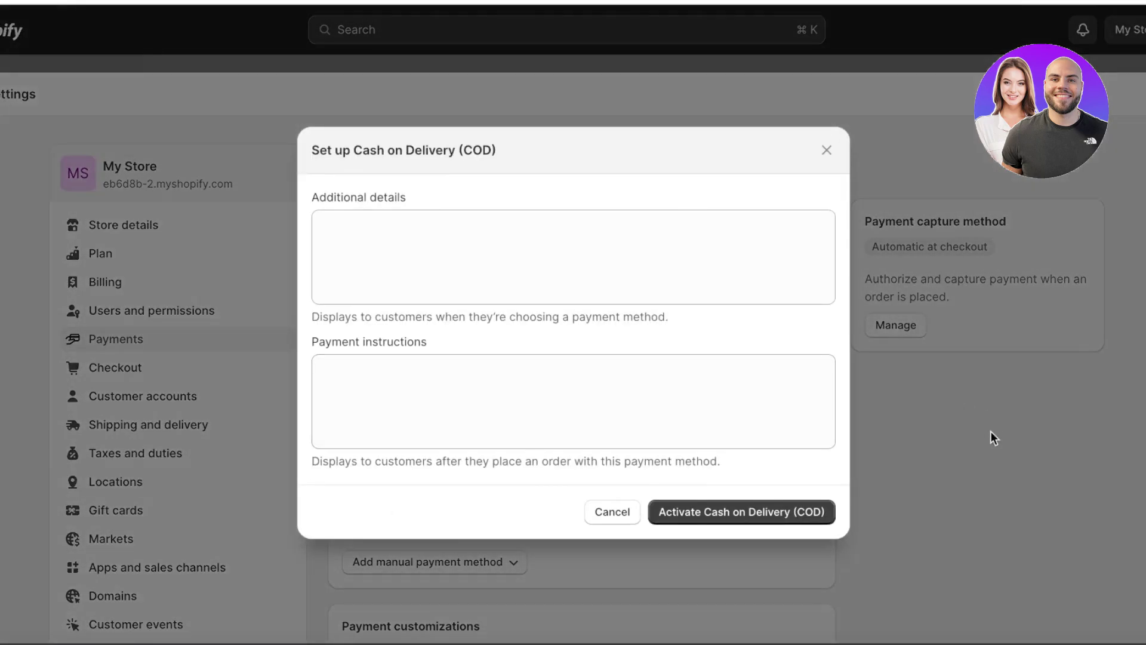
left_click(834, 512)
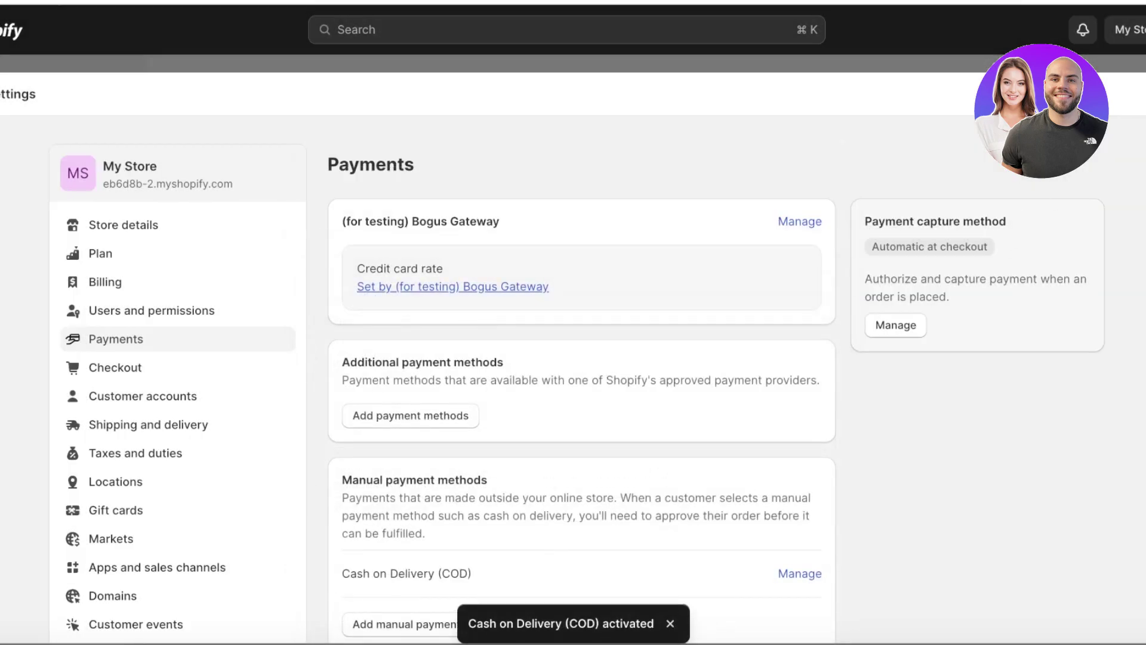
key("Escape")
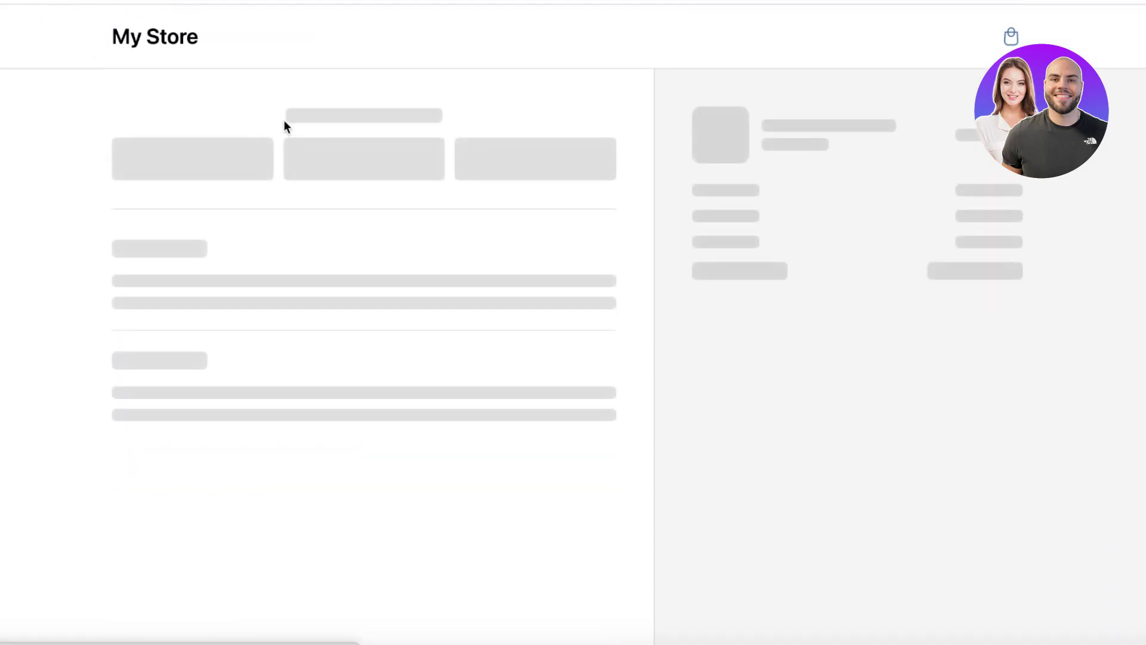
Choose Cash on Delivery (COD) on the Sample Tshirt checkout and try completing the order.
scroll(292, 150, "down", 5)
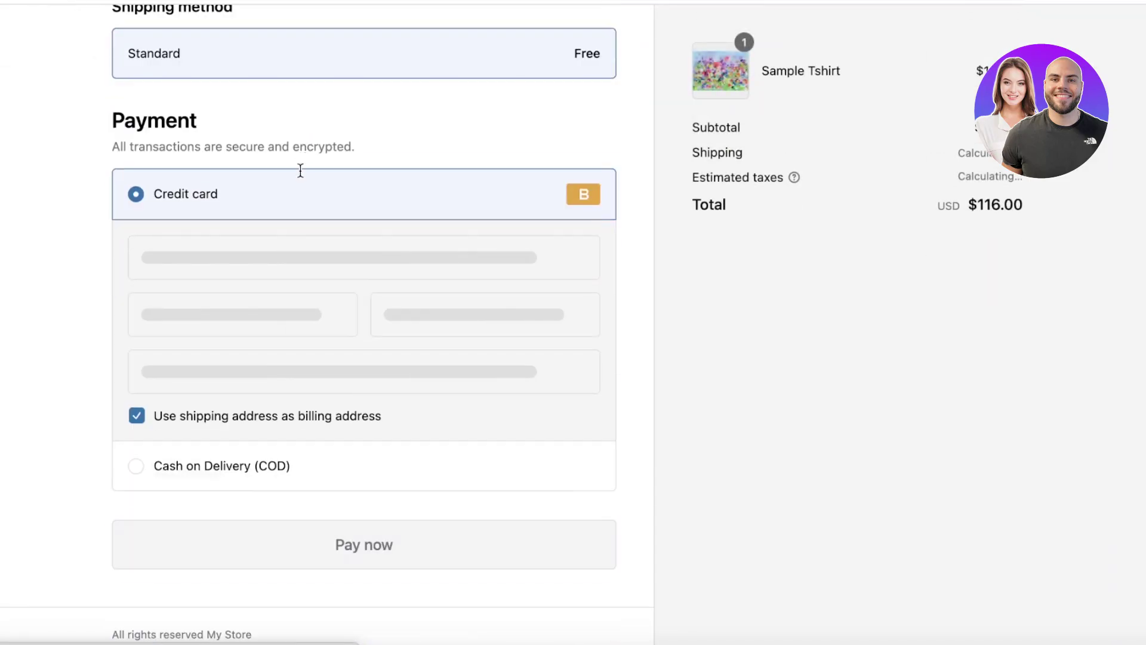
left_click(202, 473)
left_click(311, 540)
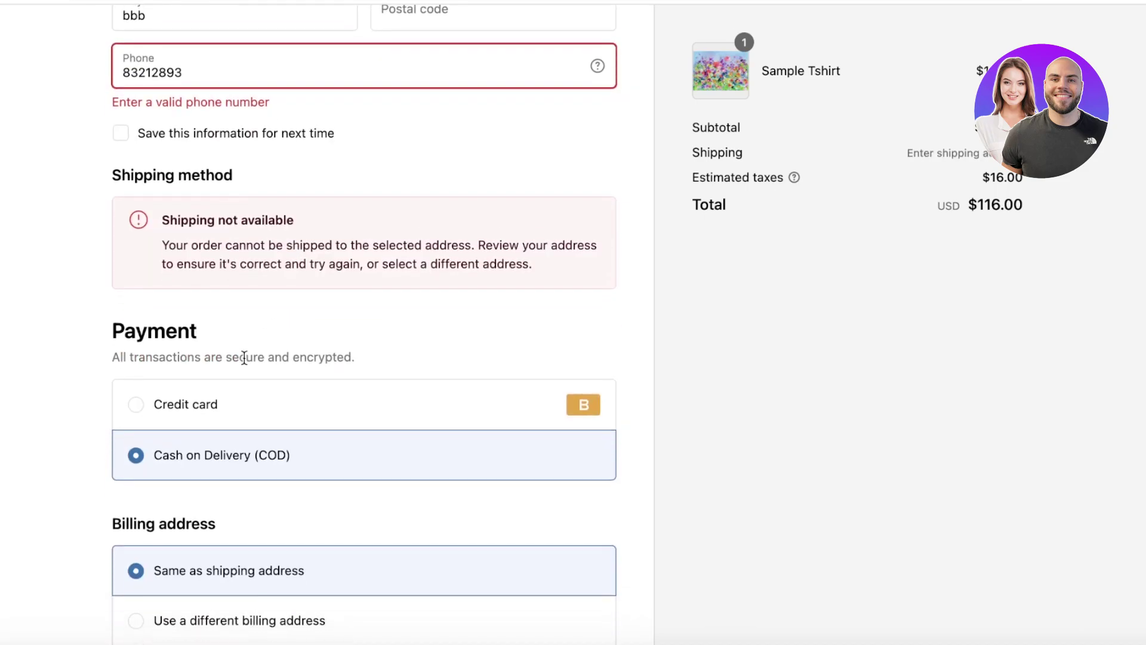
scroll(245, 357, "up", 3)
scroll(248, 361, "down", 6)
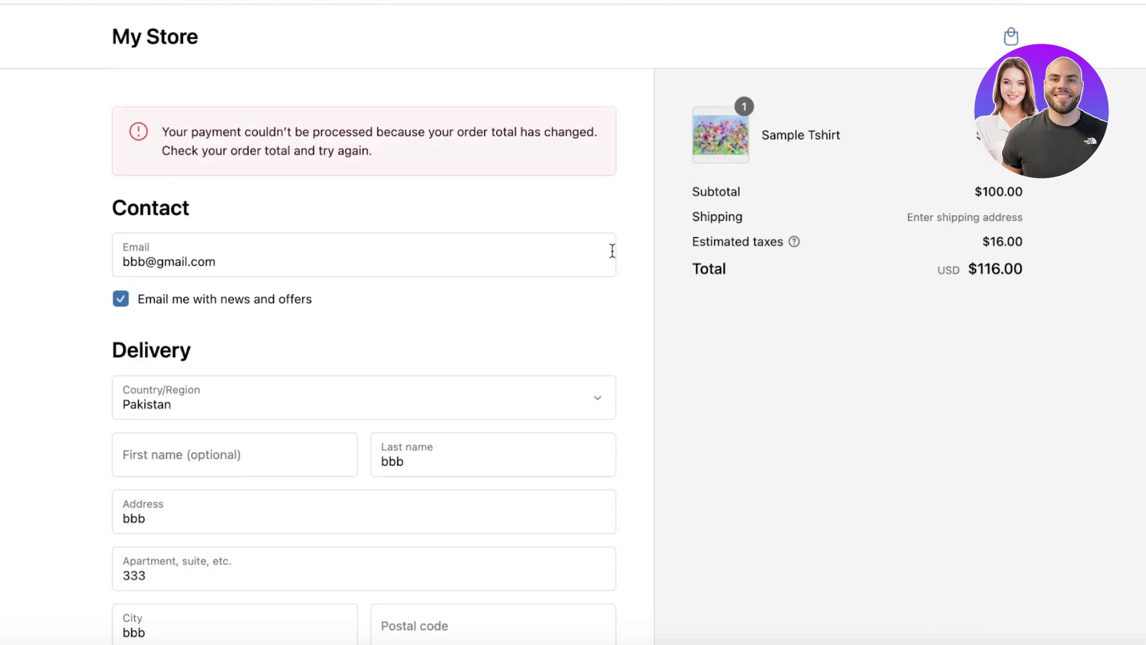
left_click_drag(426, 132, 647, 258)
Go to the Taxes and duties page in the store settings.
left_click(458, 154)
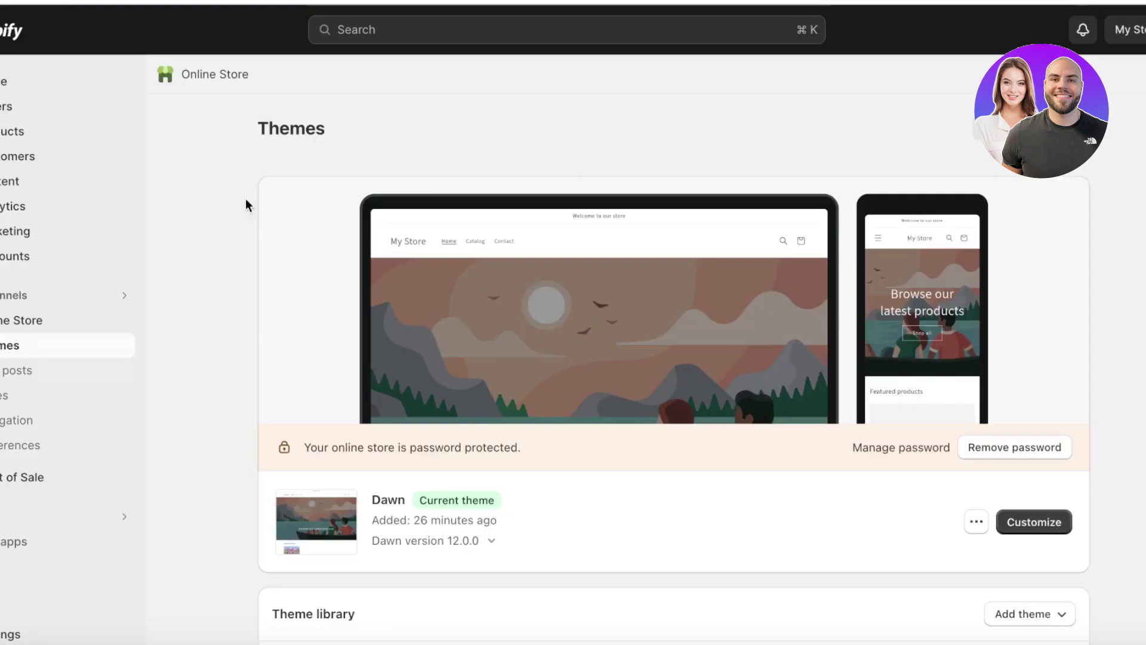
scroll(195, 375, "down", 2)
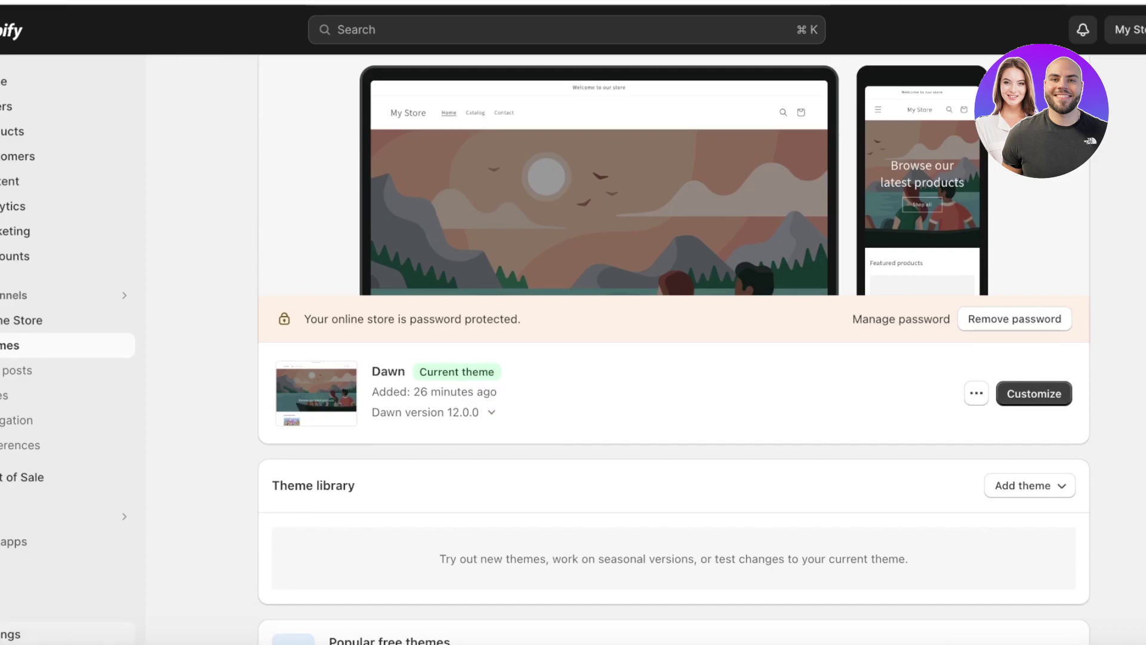
left_click(10, 634)
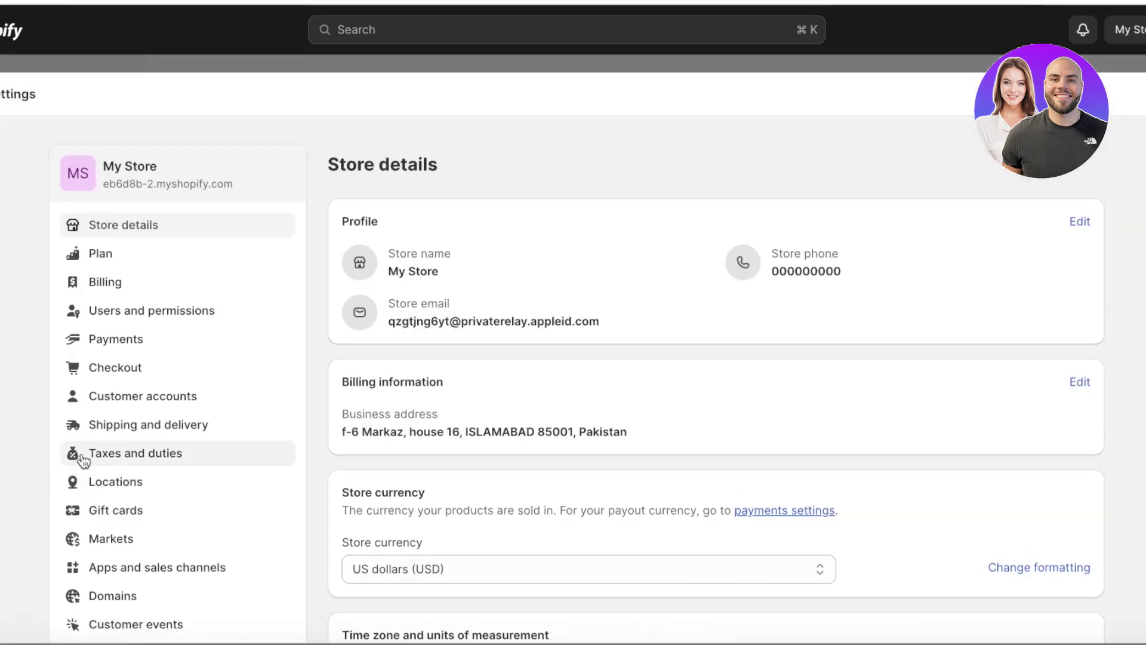
left_click(93, 453)
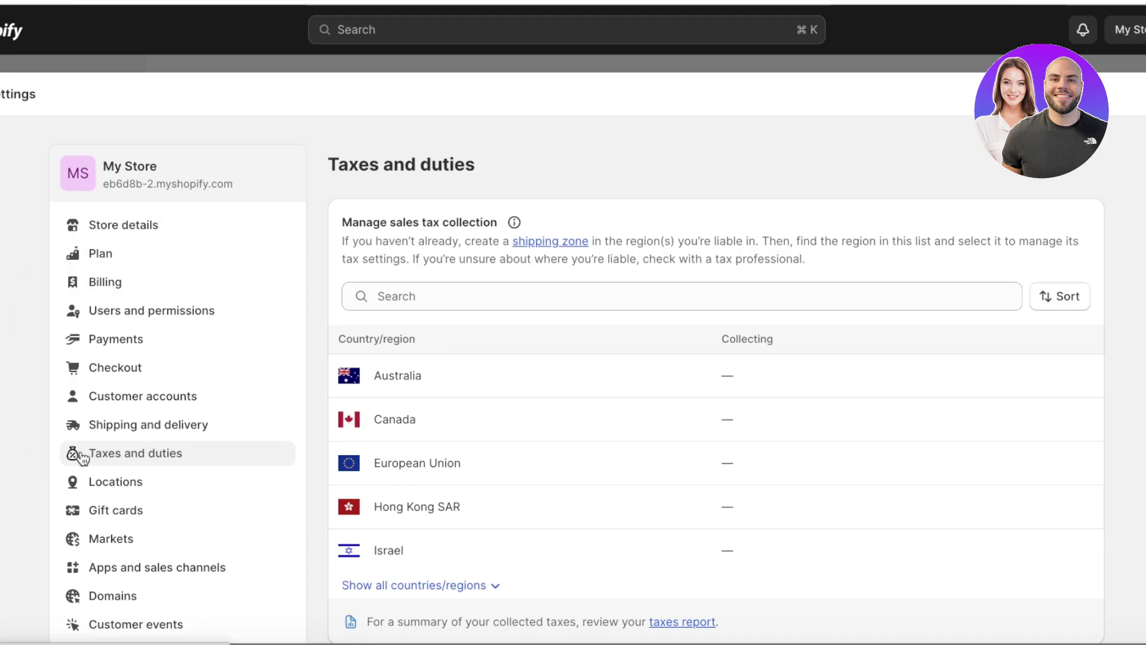
Turn on Include tax in prices and save the tax settings.
scroll(647, 281, "down", 8)
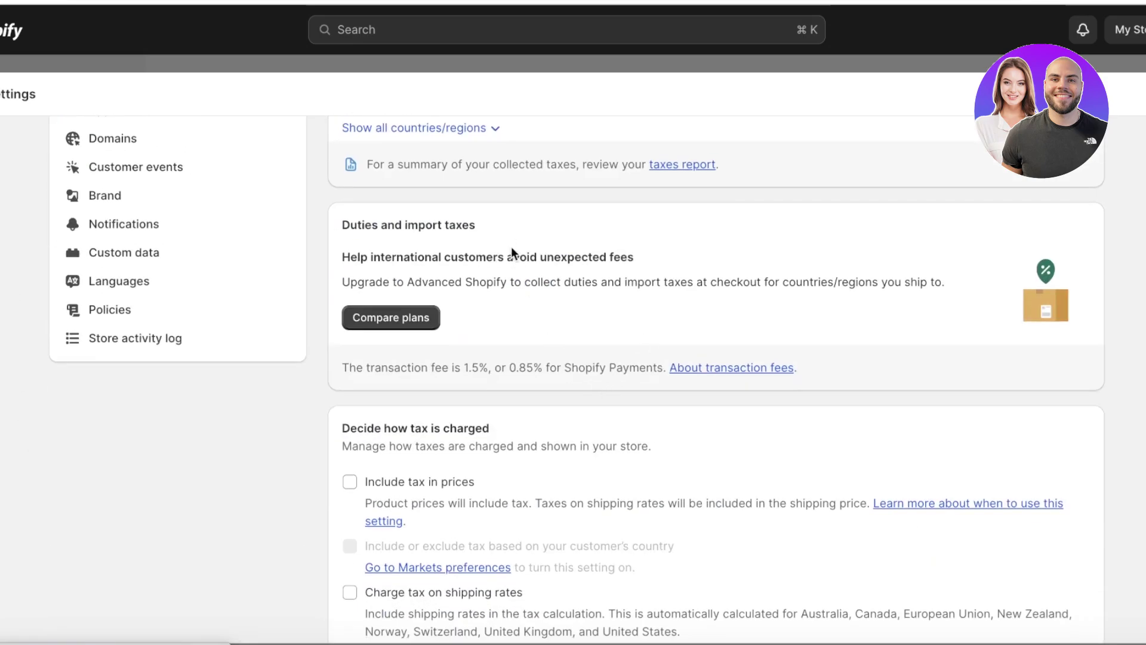
scroll(514, 263, "up", 4)
scroll(508, 301, "down", 7)
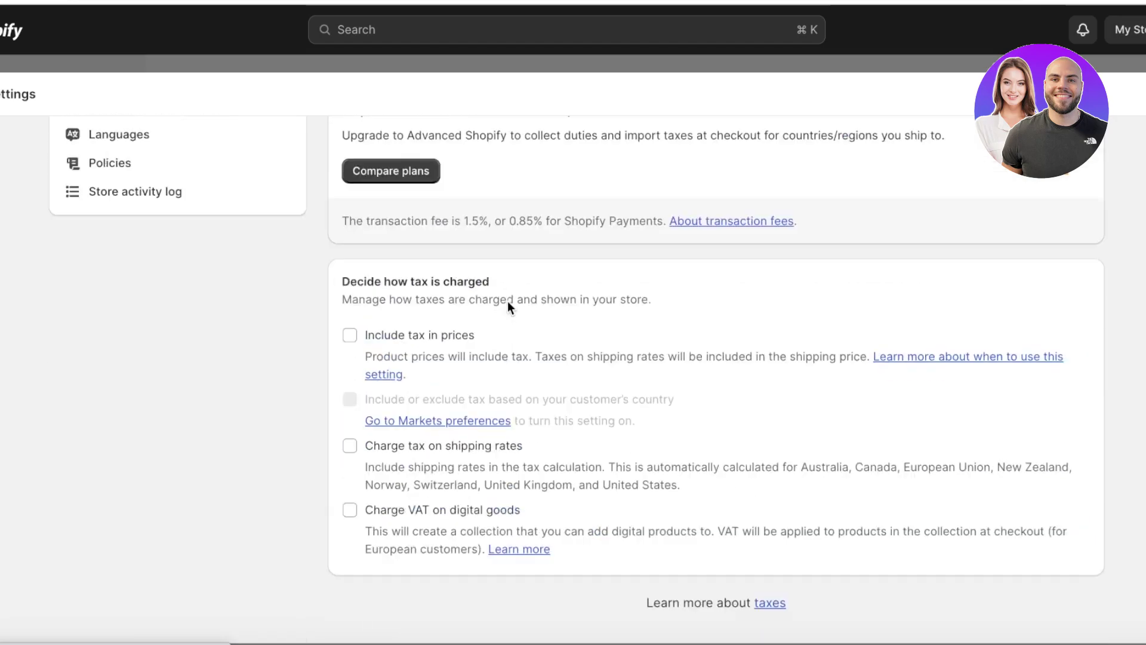
scroll(509, 305, "up", 7)
scroll(427, 436, "down", 1)
scroll(429, 448, "down", 3)
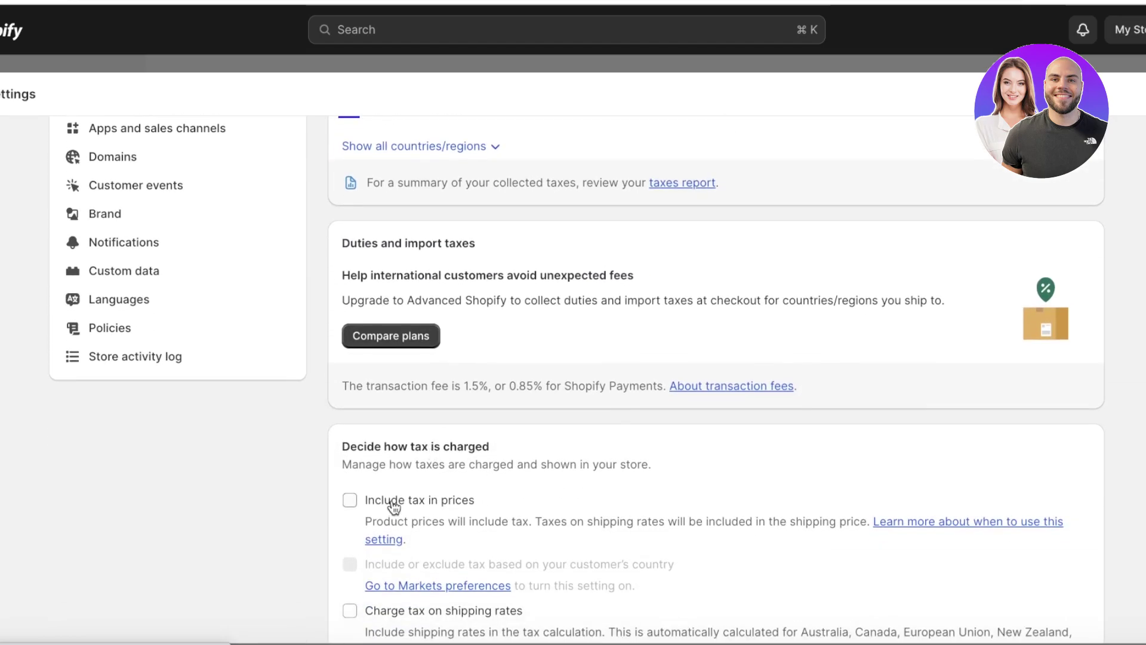
left_click(394, 504)
scroll(394, 508, "down", 4)
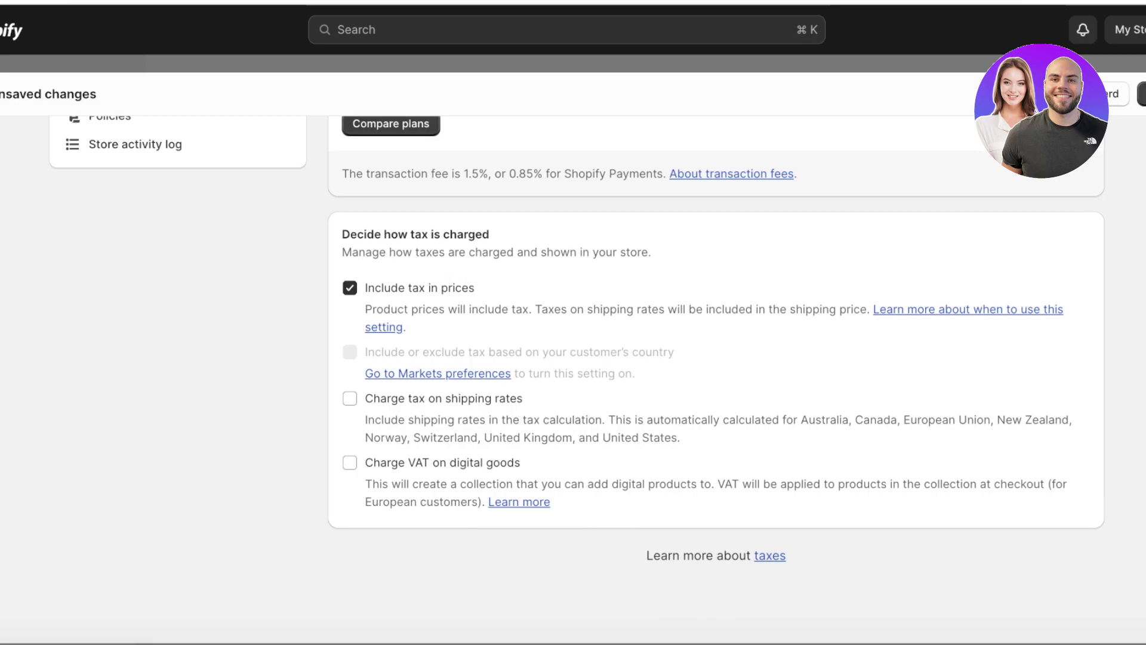
left_click(1142, 94)
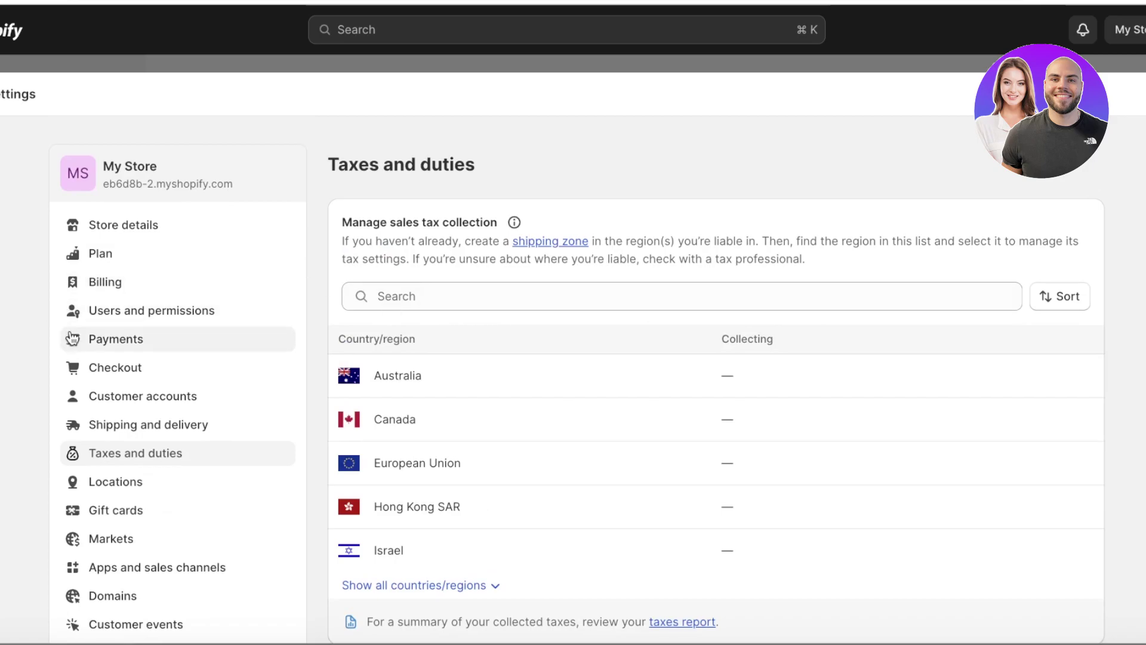
Deactivate the Bogus Gateway test provider in Payments settings.
left_click(72, 339)
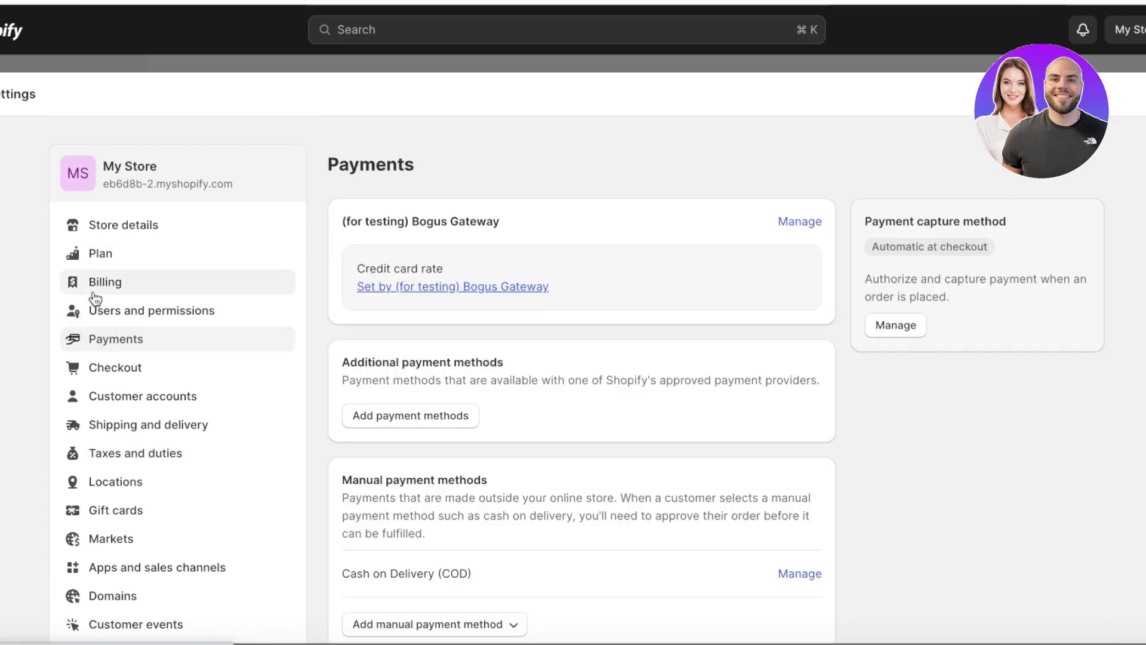
left_click(803, 223)
scroll(708, 396, "down", 4)
left_click(697, 415)
left_click(711, 392)
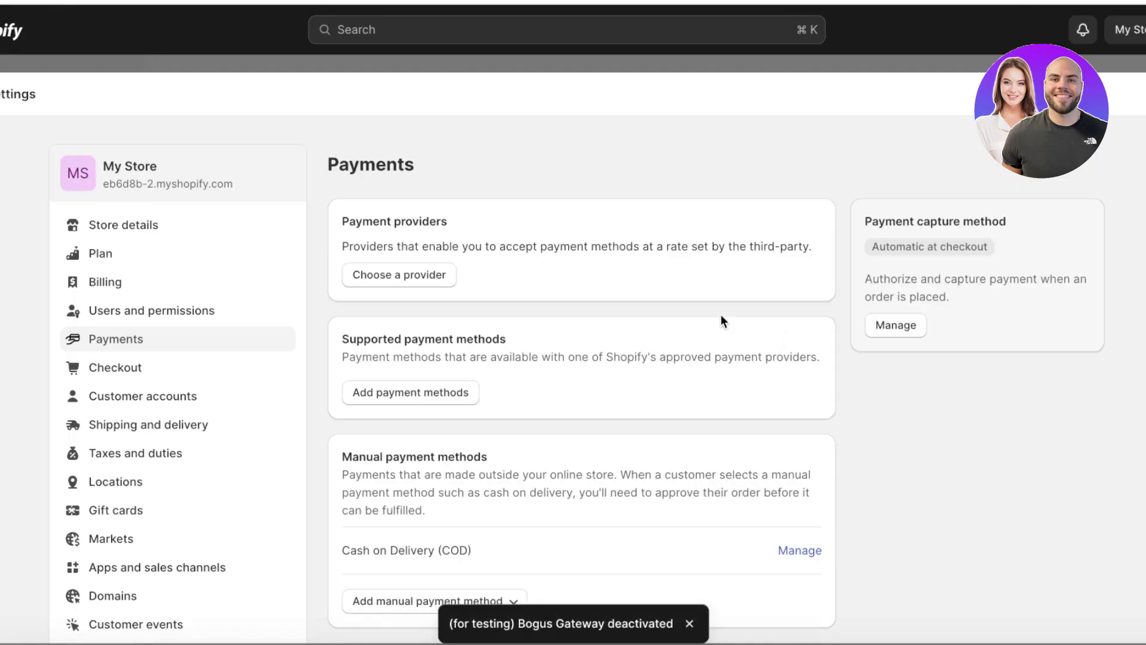
Browse the third-party payment providers list, then close settings back to Themes.
left_click(418, 282)
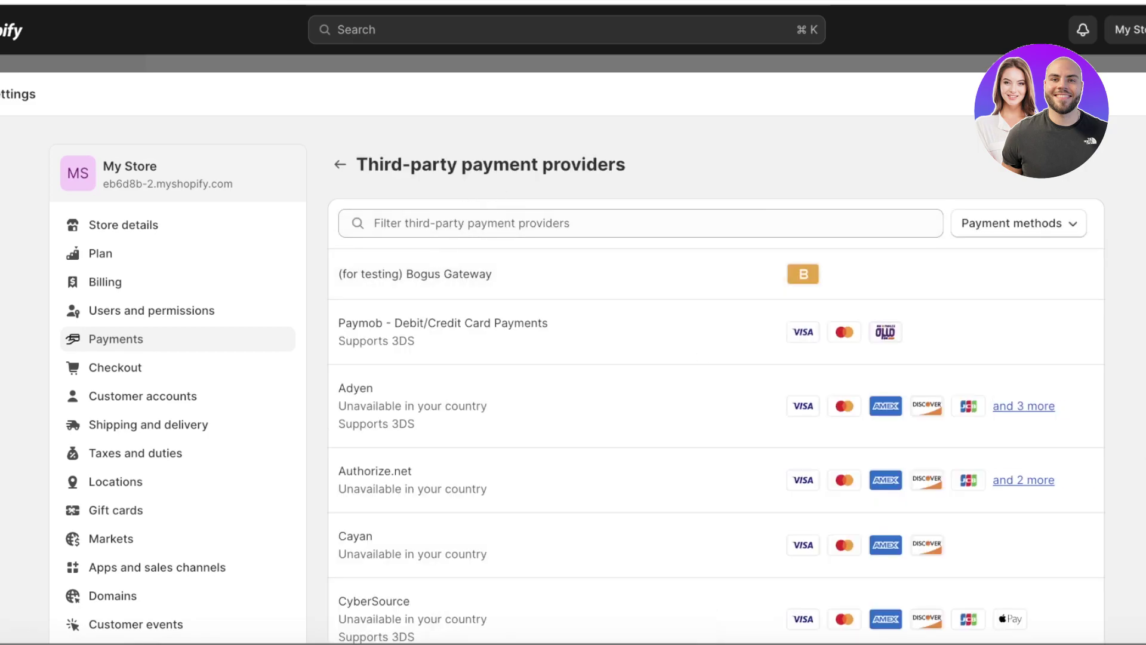
scroll(979, 229, "down", 3)
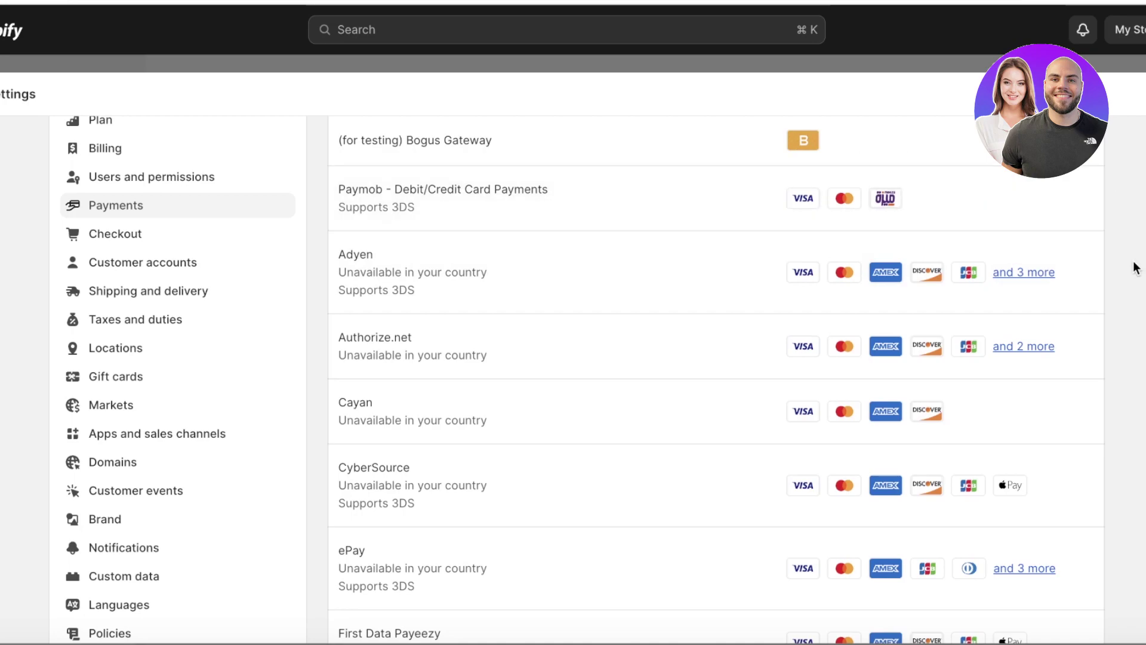
key("Escape")
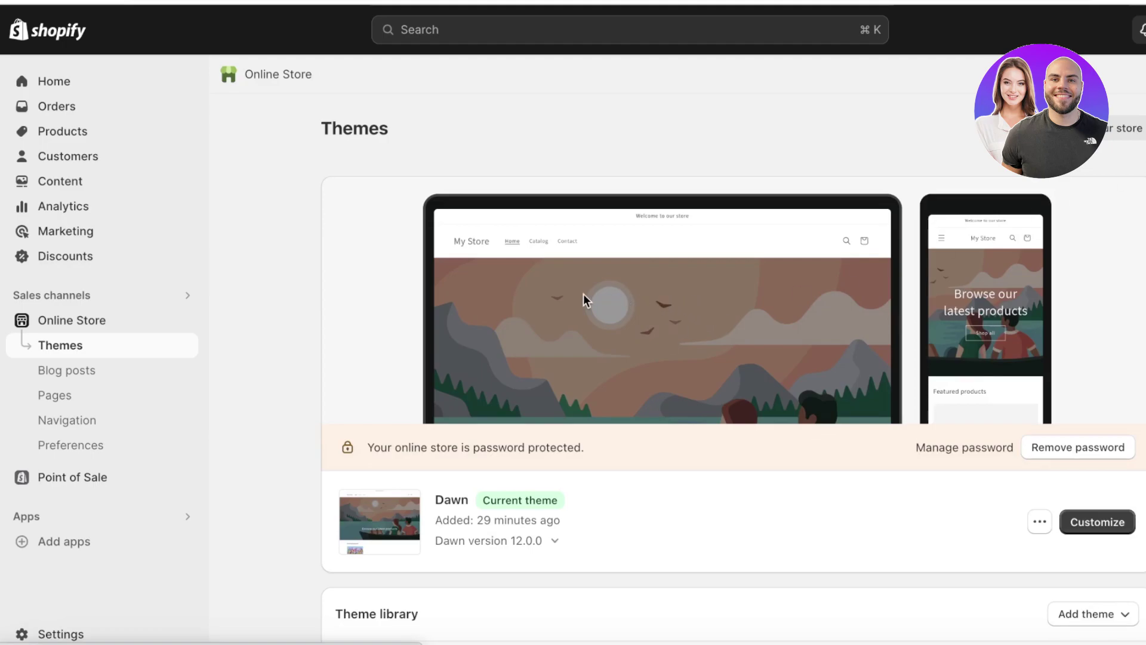
Preview the checkout in the Dawn theme editor with Typography expanded, then exit to admin Home.
left_click(77, 633)
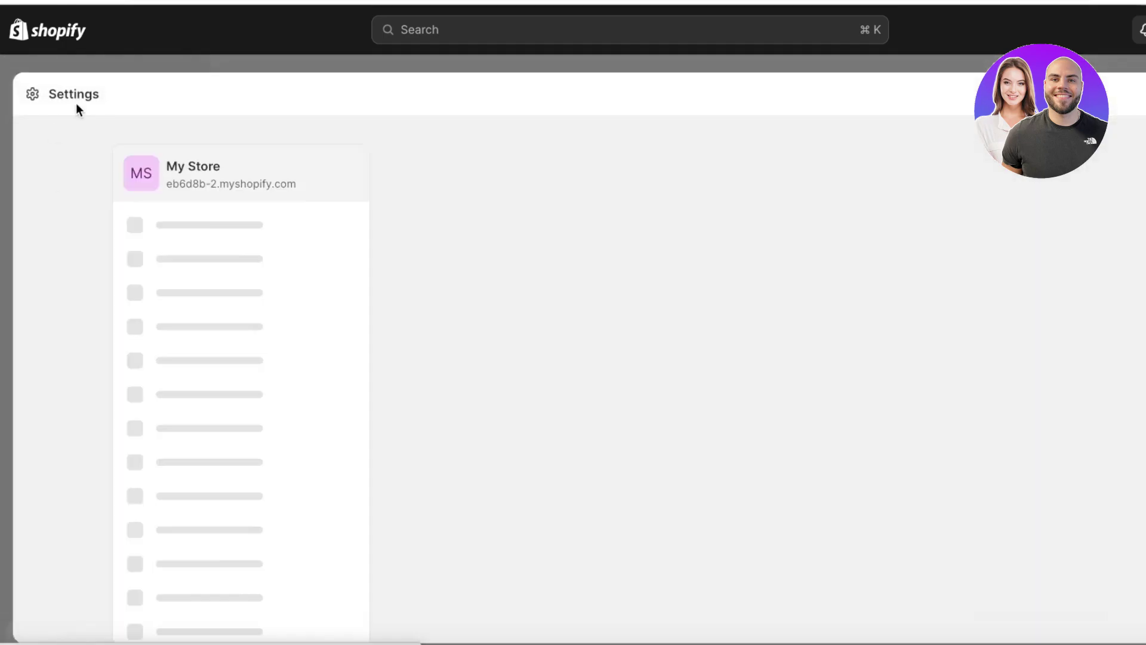
left_click(170, 368)
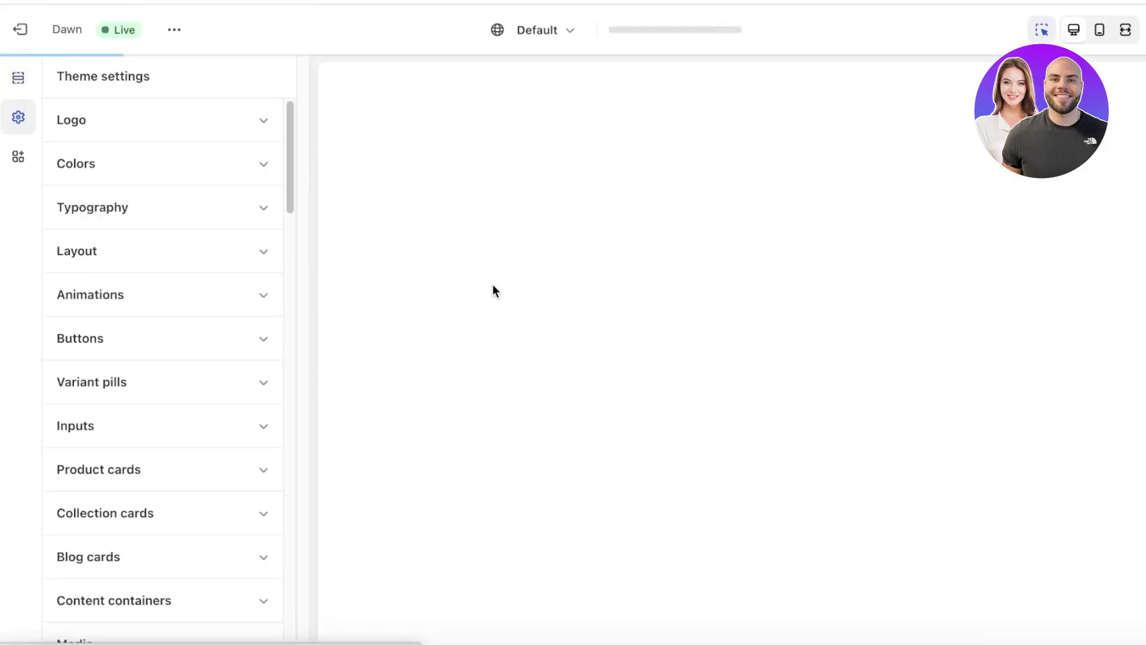
left_click(200, 218)
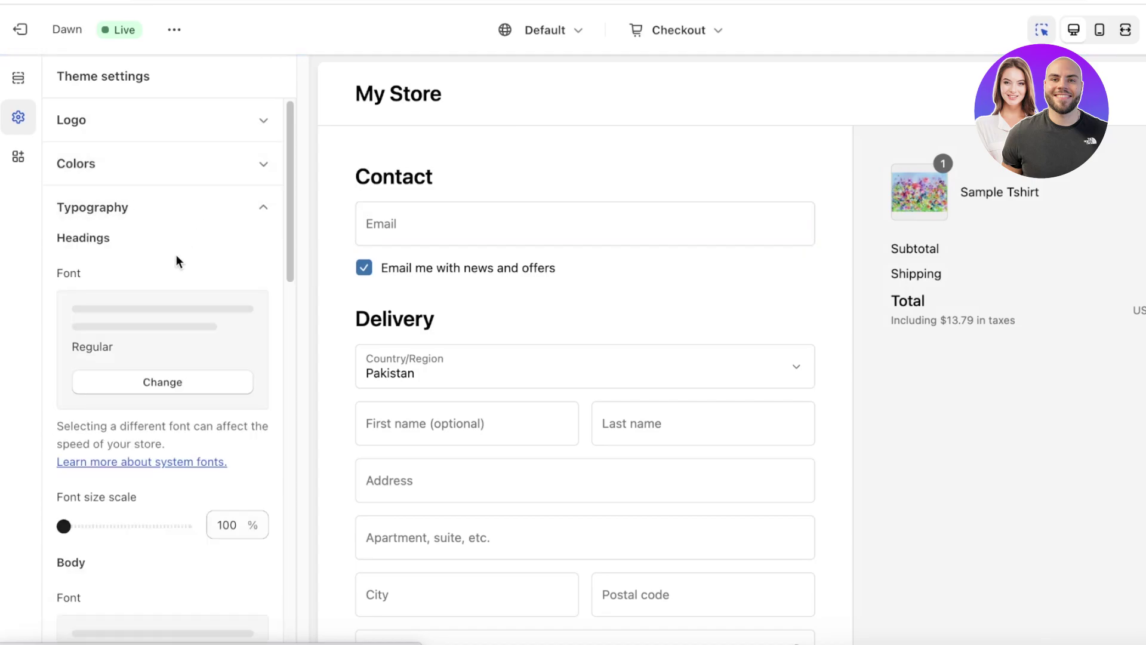
scroll(171, 281, "down", 10)
scroll(149, 412, "up", 6)
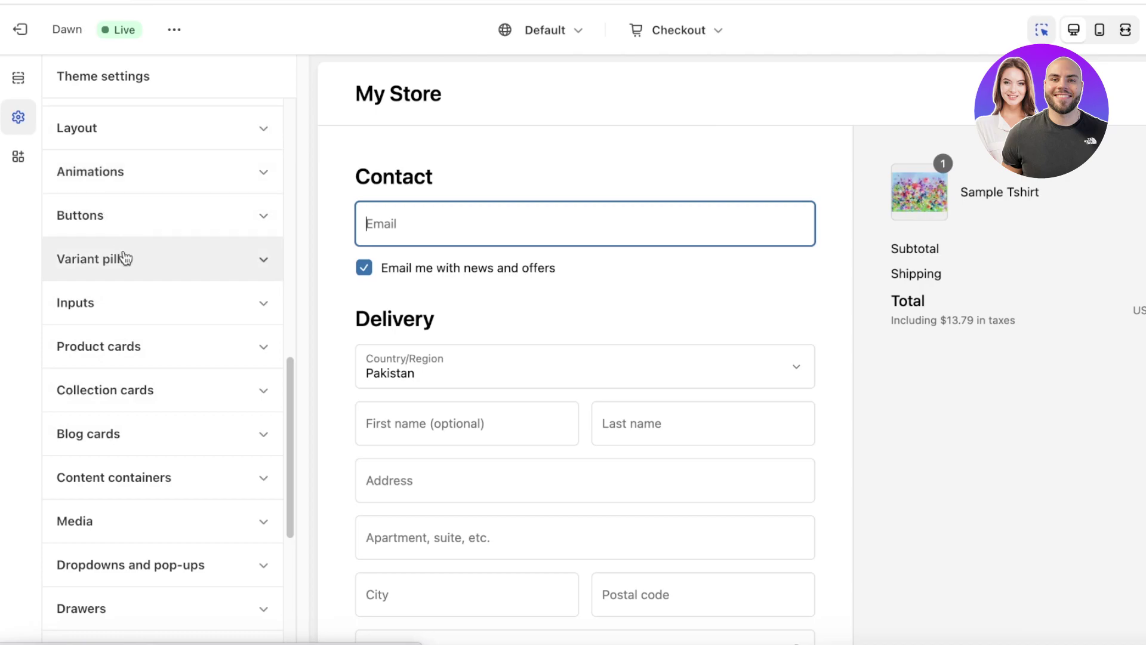
scroll(120, 298, "down", 4)
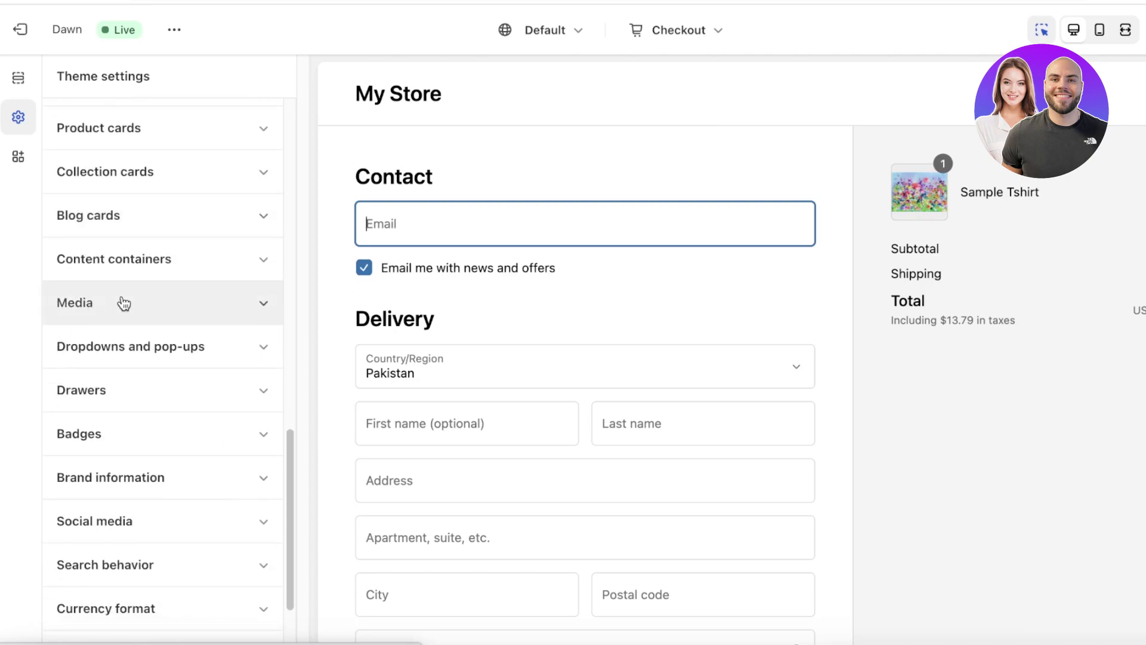
scroll(123, 308, "down", 3)
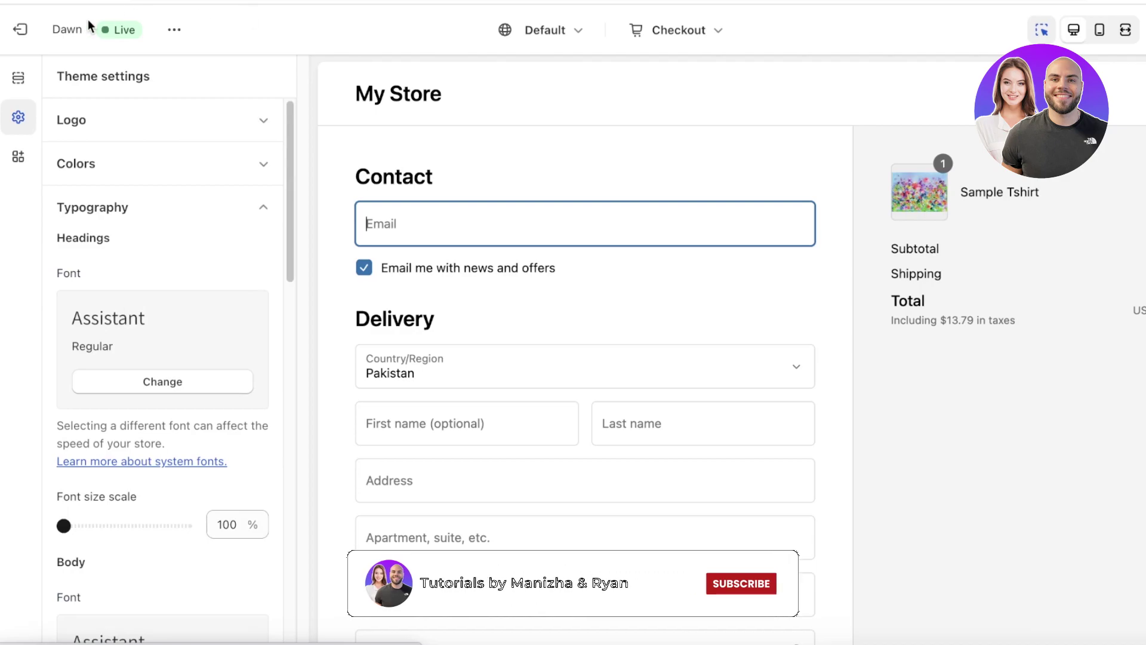
left_click(9, 36)
left_click(46, 81)
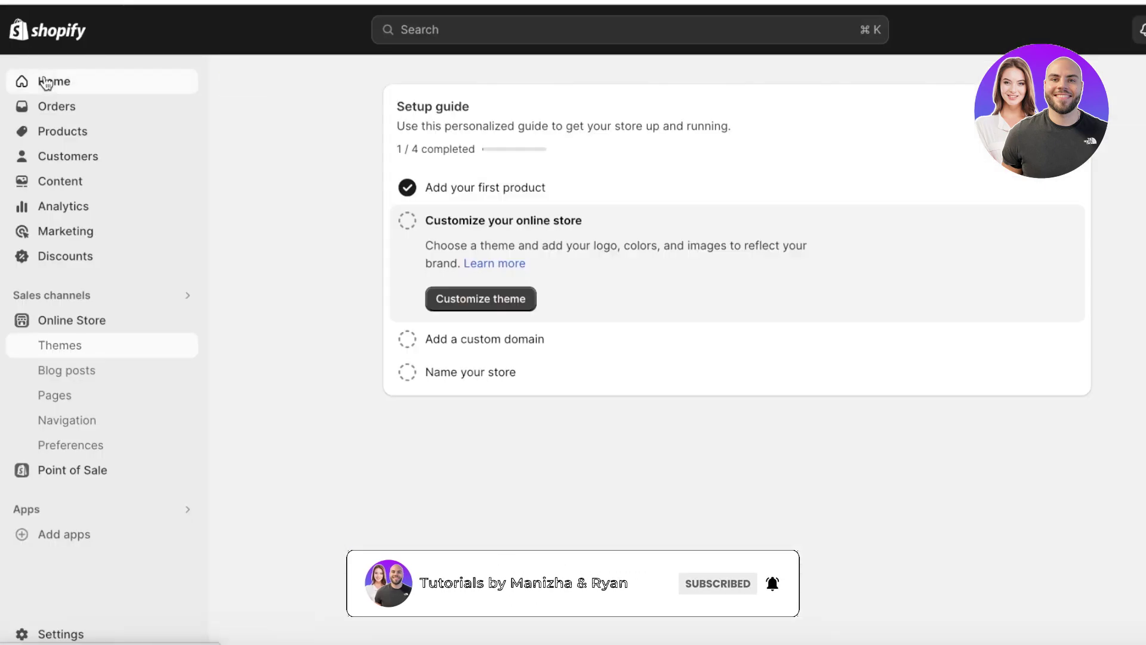